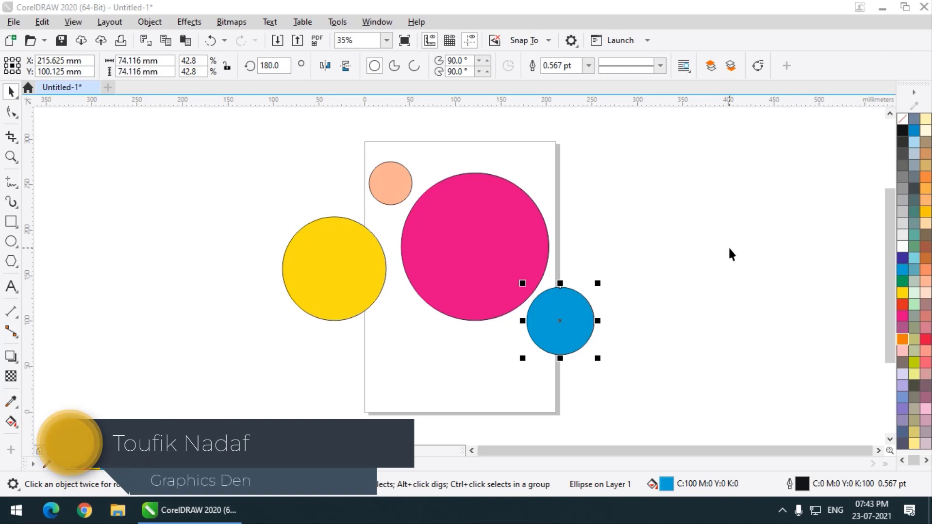
Select all four circles and align them in turn by their left, right, top and bottom edges.
left_click(675, 199)
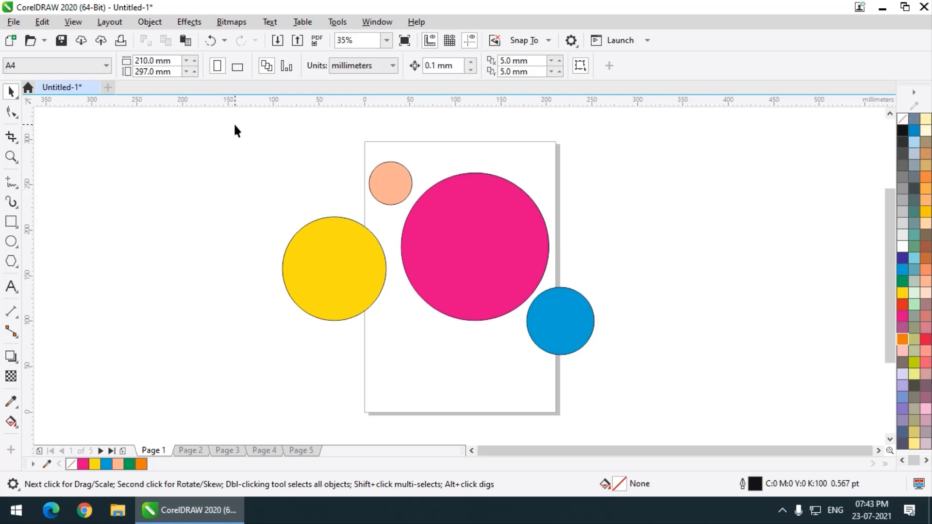
left_click_drag(235, 127, 654, 403)
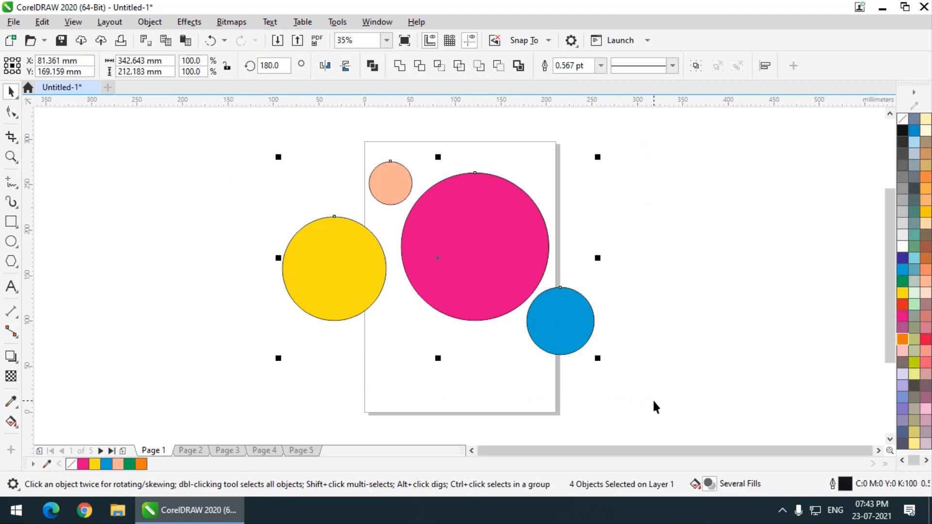
key("l")
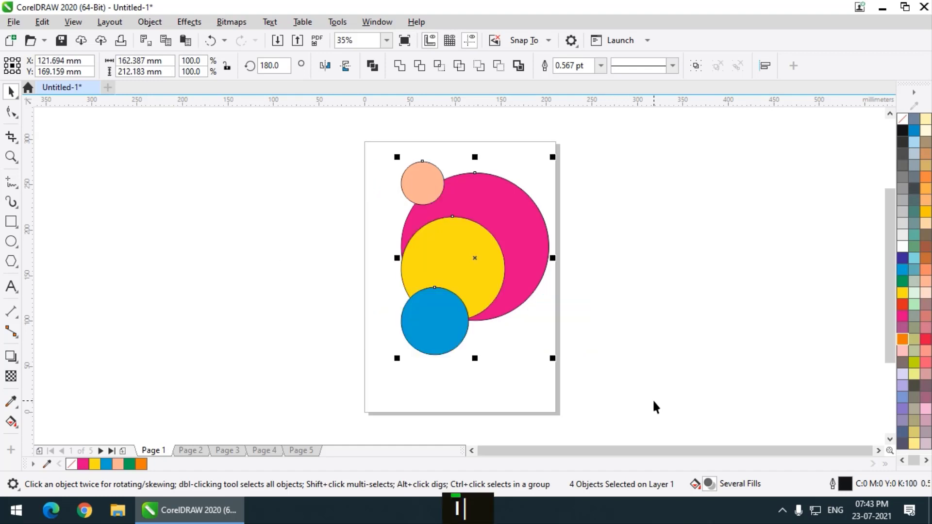
key("r")
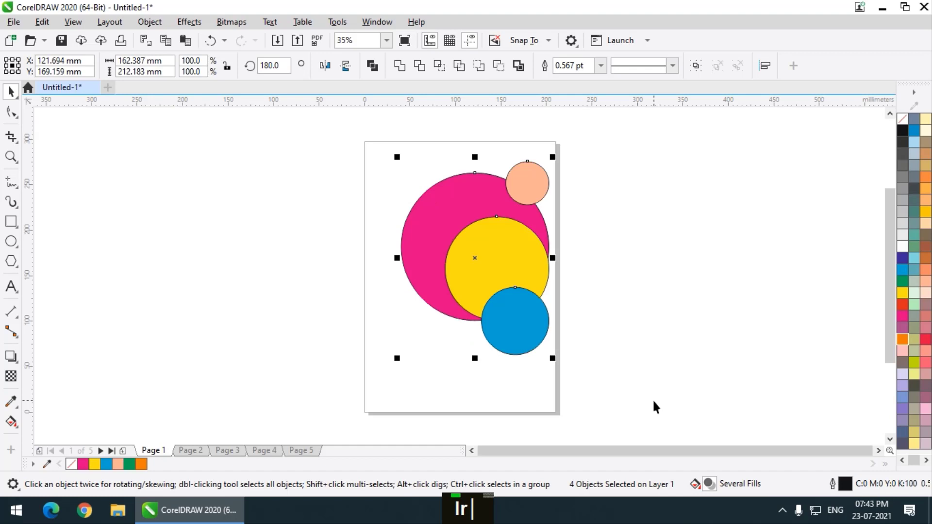
key("t")
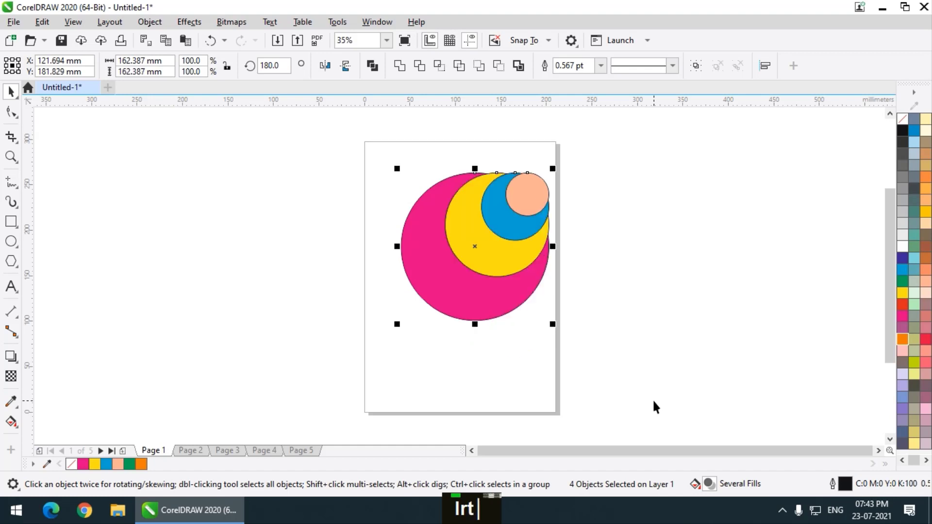
key("b")
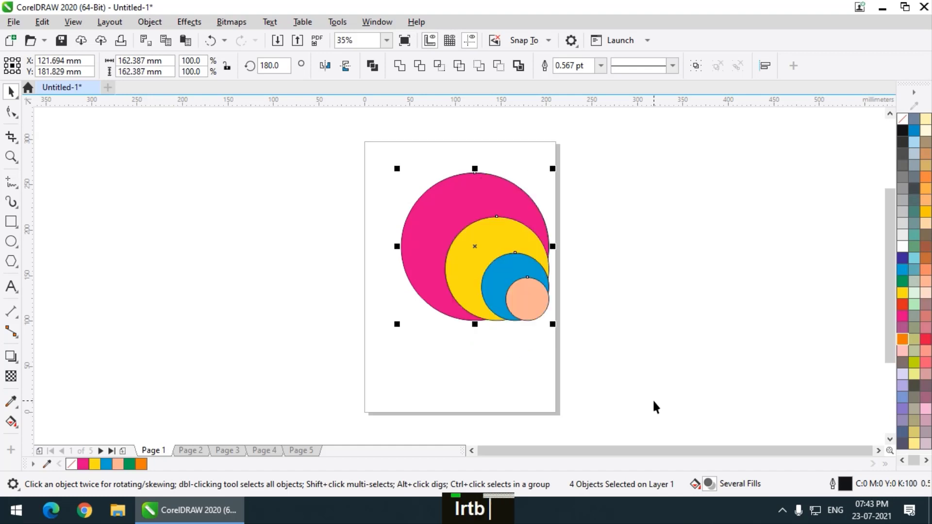
Centre the four selected circles on each other both horizontally and vertically.
key("c")
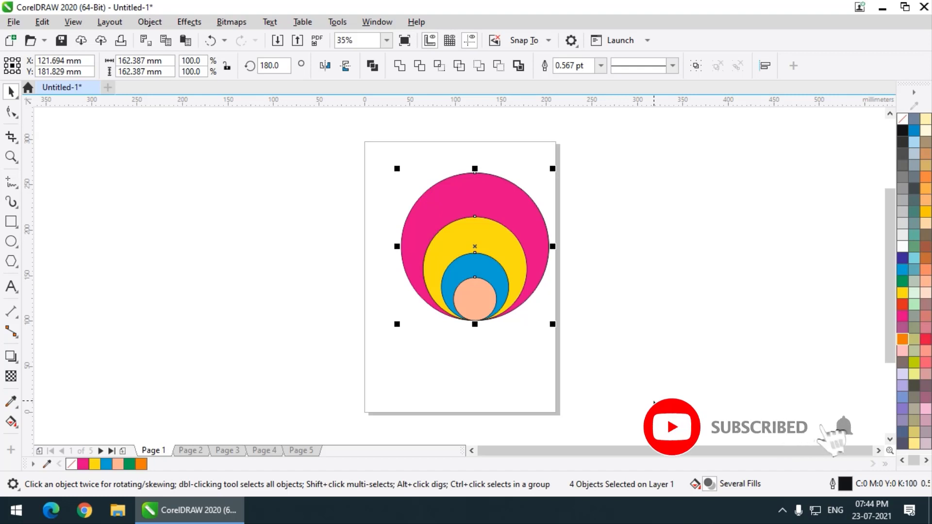
key("c")
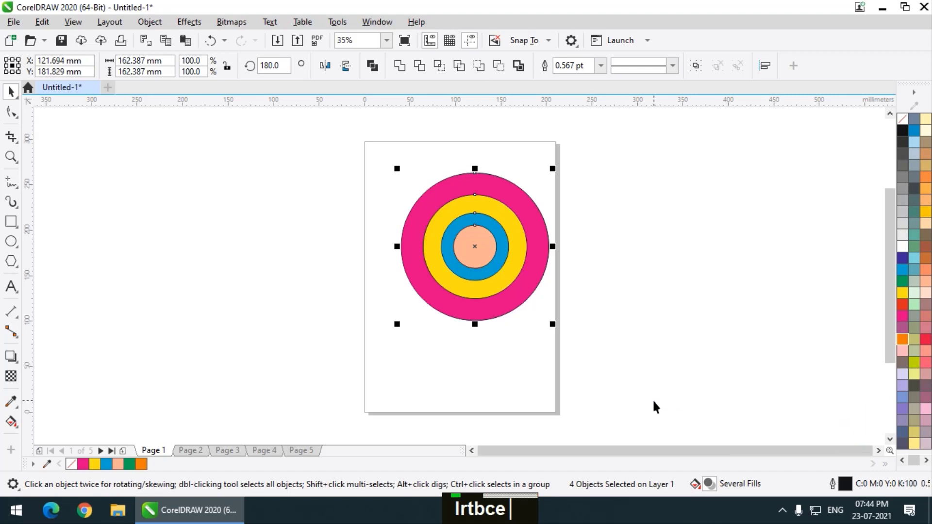
Draw a rectangle about 114 × 146 mm to the left of the page and fill it dusty pink.
left_click(11, 221)
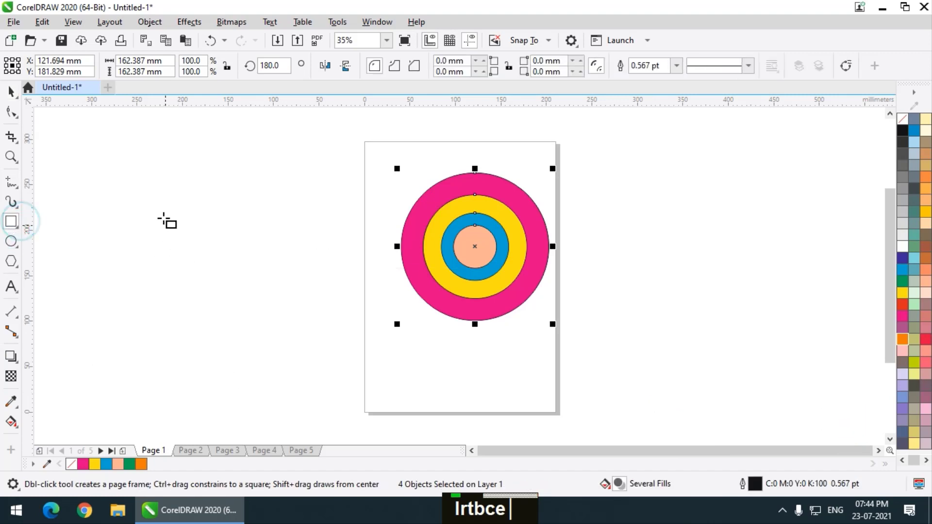
left_click_drag(163, 213, 267, 345)
left_click(925, 325)
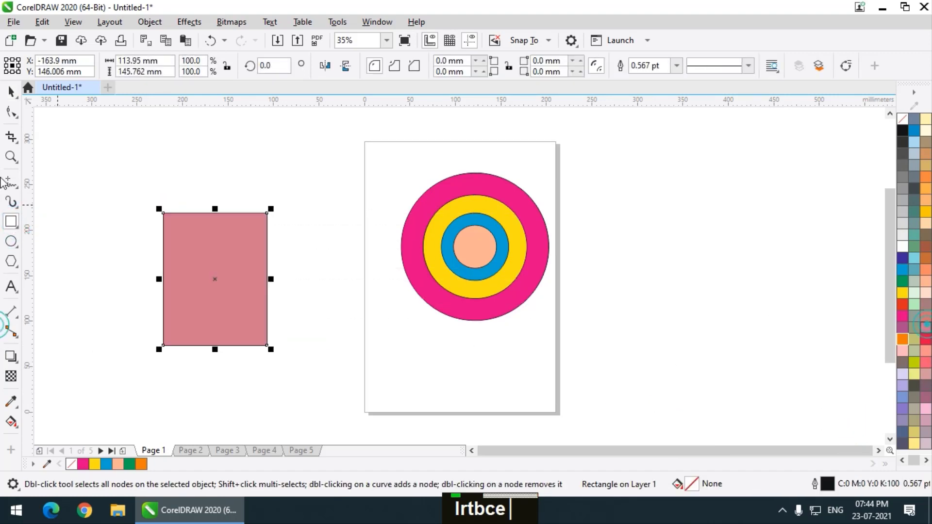
left_click(11, 90)
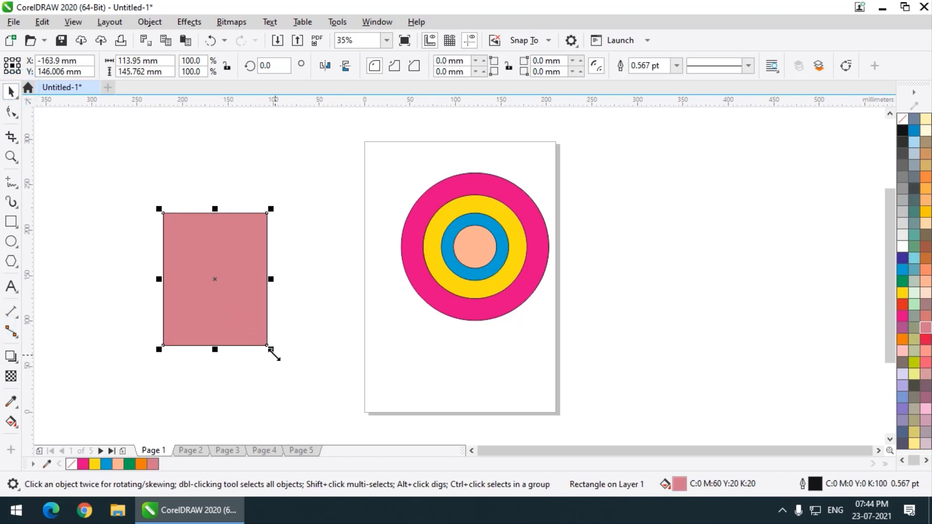
Make a 50% scaled copy of the pink rectangle, place it inside the original's lower half, and fill it yellow.
left_click_drag(271, 349, 212, 285)
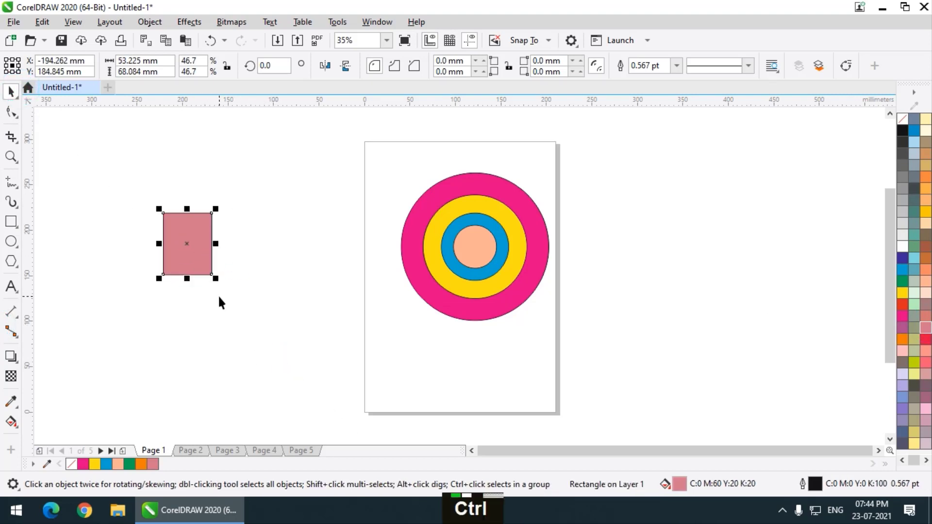
key("ctrl+z")
left_click_drag(270, 348, 218, 283)
right_click(219, 283)
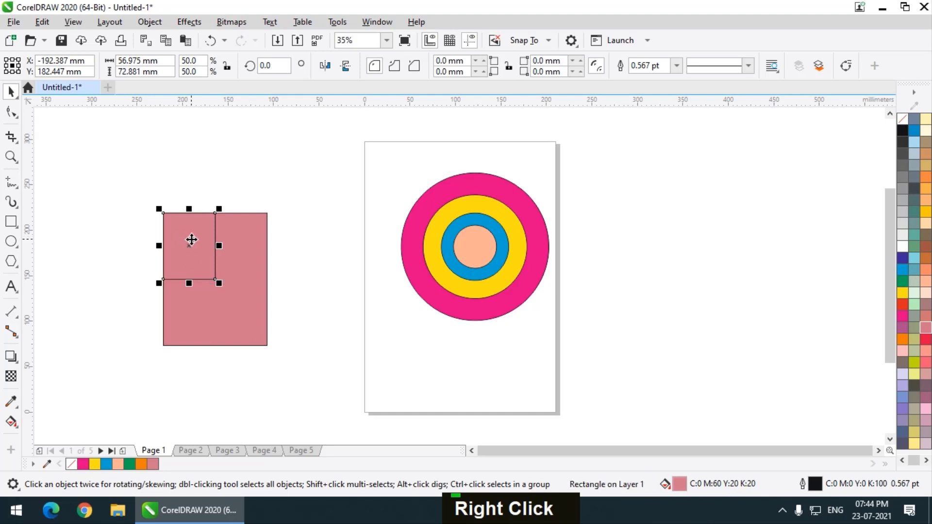
left_click_drag(191, 240, 218, 295)
left_click(904, 292)
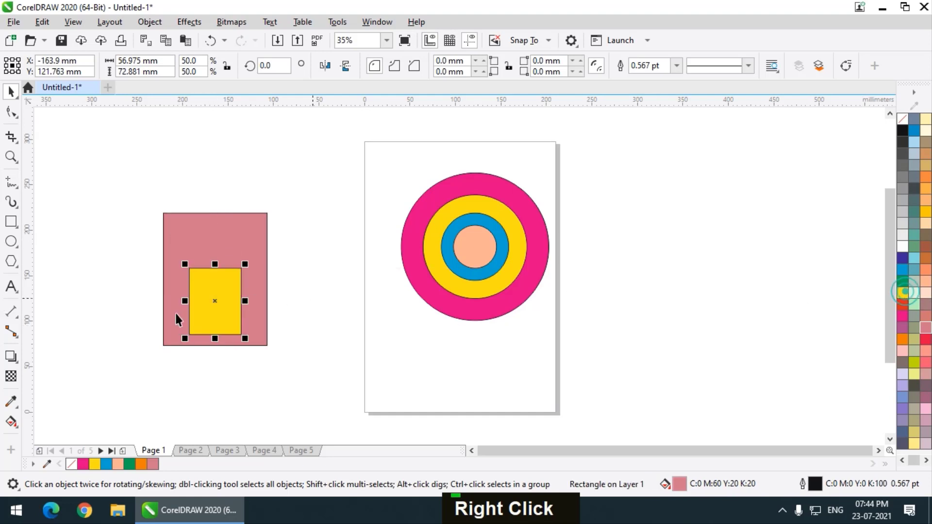
Make a wide, low copy of the yellow rectangle, about 124 × 41 mm, and fill it blue.
left_click_drag(215, 335, 305, 286)
right_click(220, 308)
left_click(902, 270)
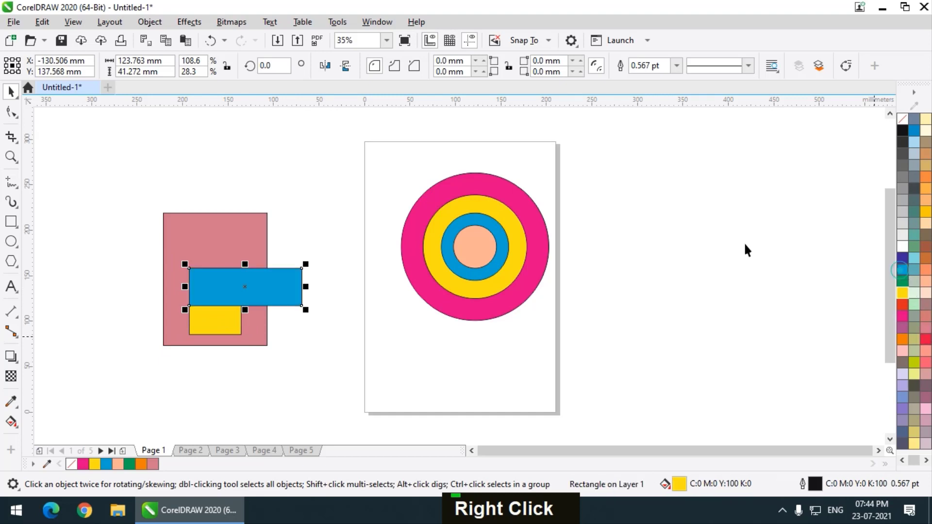
Select the pink, yellow and blue rectangles and centre them on each other horizontally and vertically.
left_click_drag(114, 161, 355, 380)
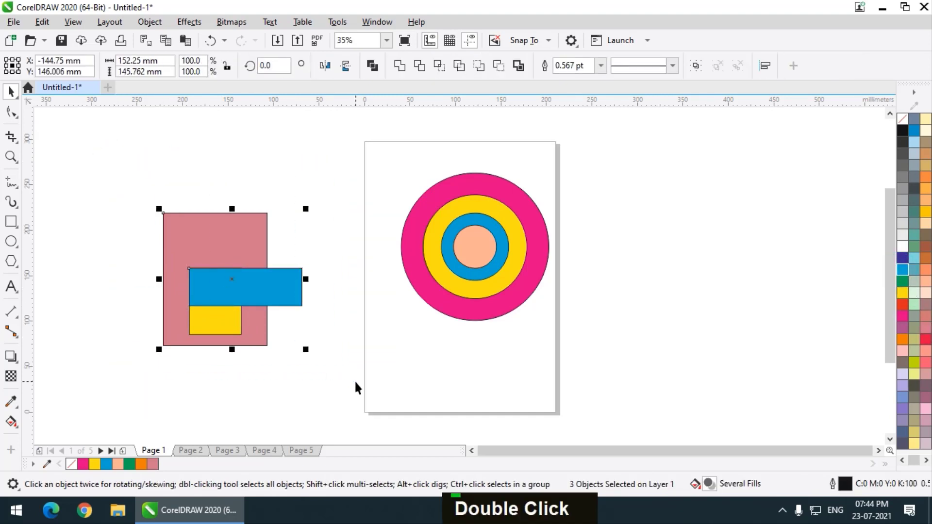
key("c")
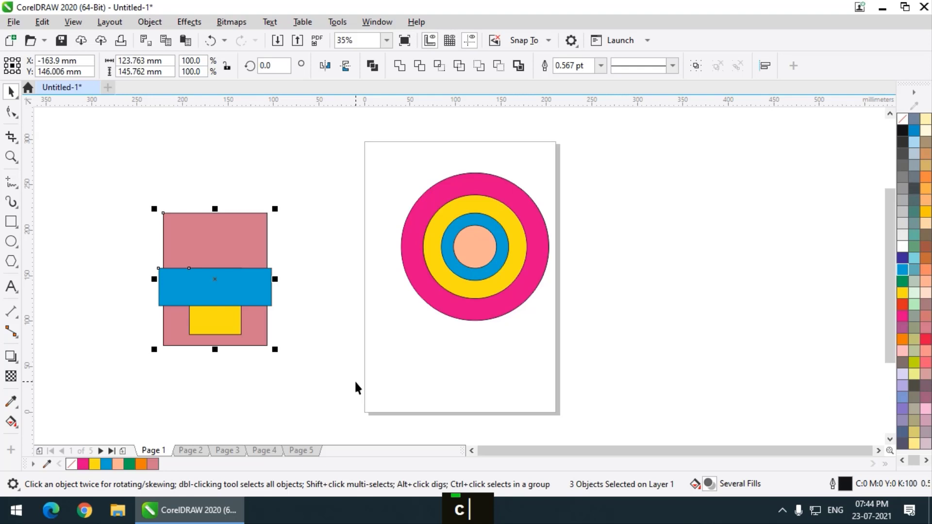
key("e")
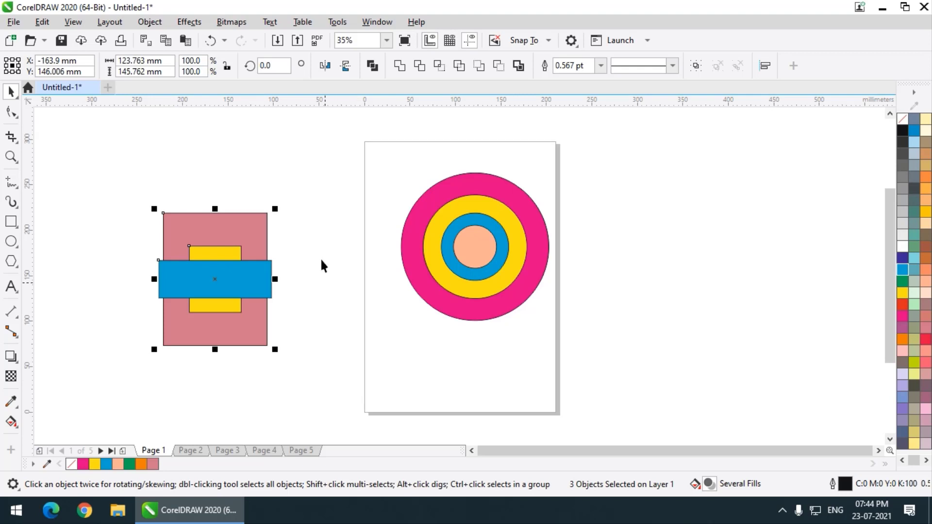
Select the four concentric circles and move them together up and left, over the page's left edge.
scroll(283, 246, "down", 2)
scroll(283, 246, "up", 1)
scroll(274, 245, "down", 1)
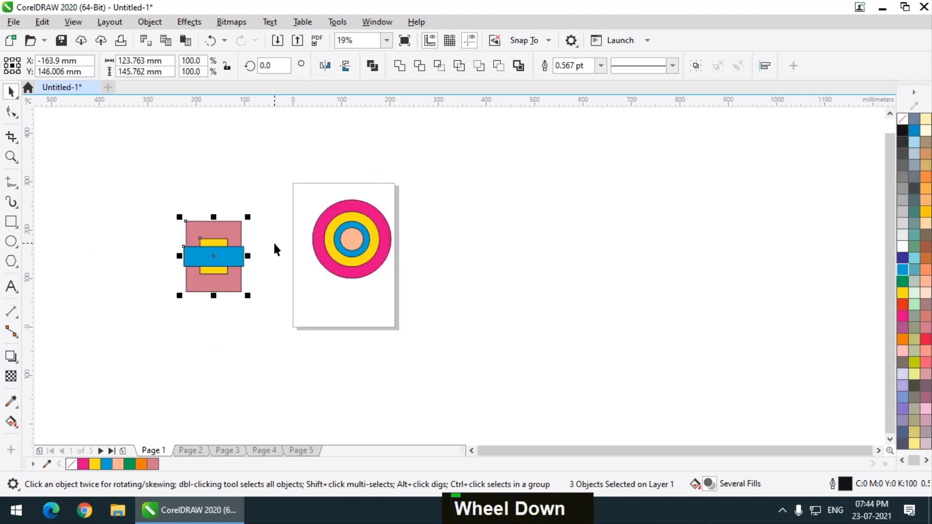
scroll(313, 255, "up", 2)
left_click_drag(282, 142, 593, 362)
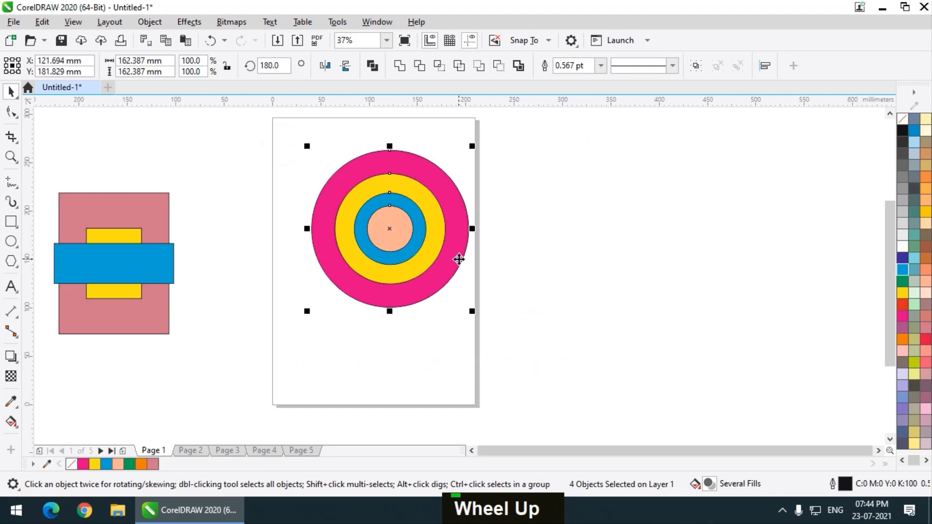
left_click_drag(460, 257, 336, 220)
left_click(462, 235)
Place the blue rectangle below the circles at about 74 mm wide, with a copy to its upper right.
left_click_drag(167, 262, 303, 318)
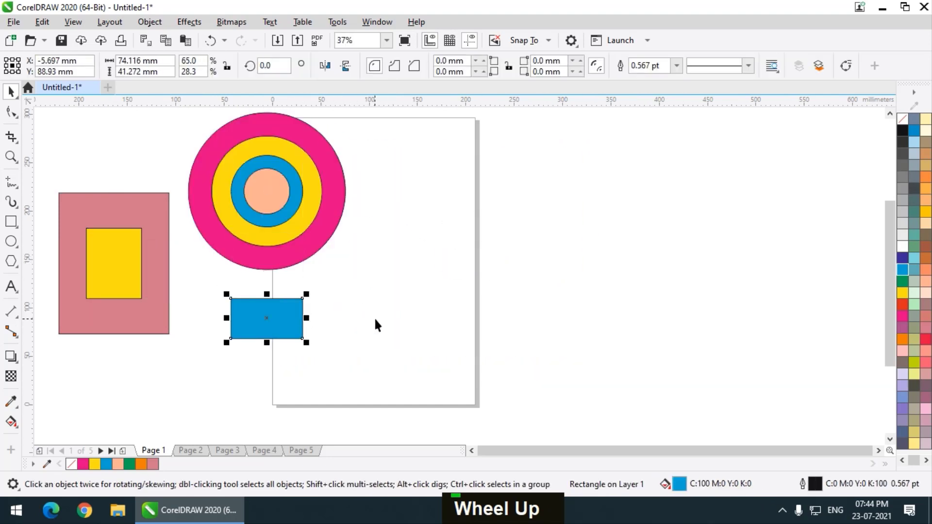
left_click(374, 318)
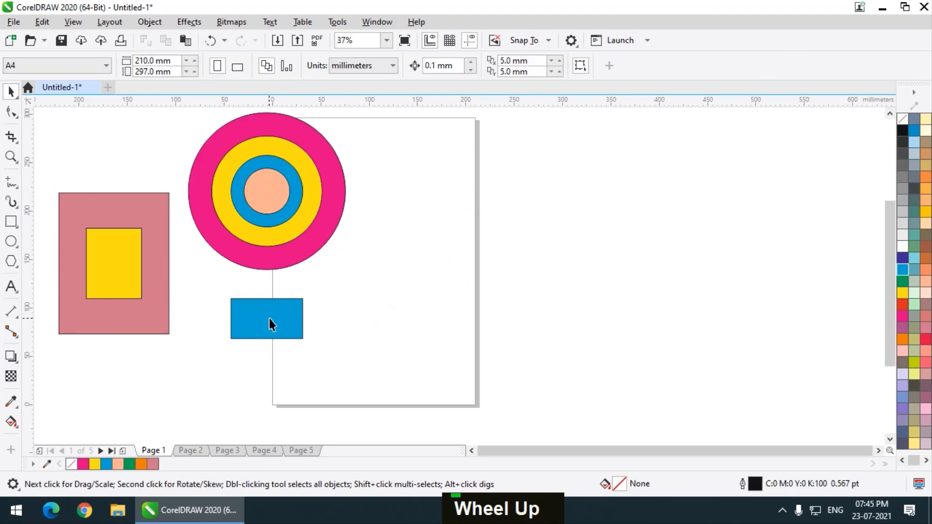
left_click_drag(274, 318, 391, 289)
right_click(391, 289)
left_click_drag(297, 318, 321, 329)
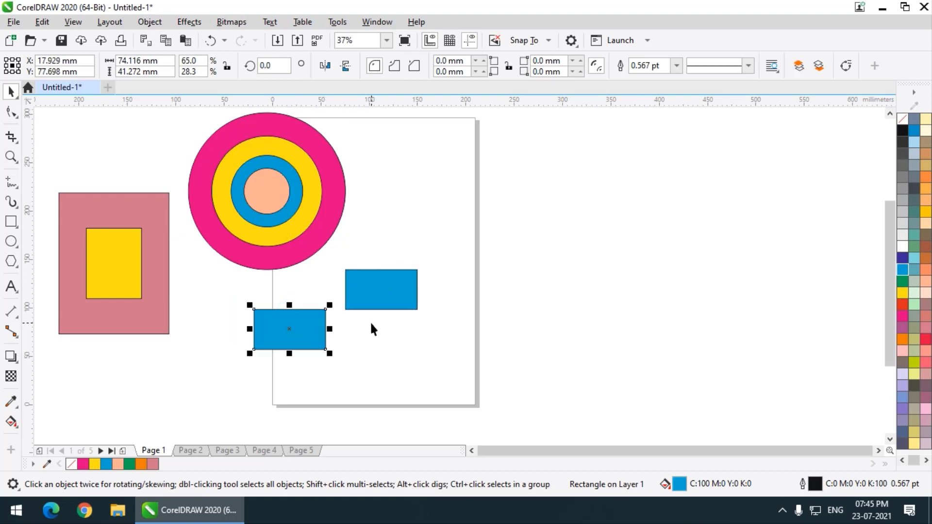
Add two more copies of the blue rectangle in the empty area to the right of the page.
left_click_drag(380, 297, 535, 282)
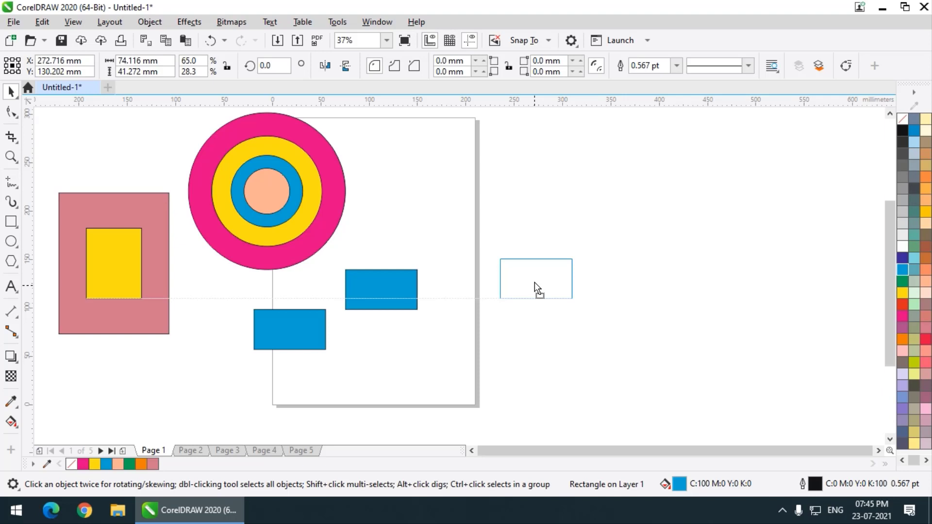
right_click(534, 281)
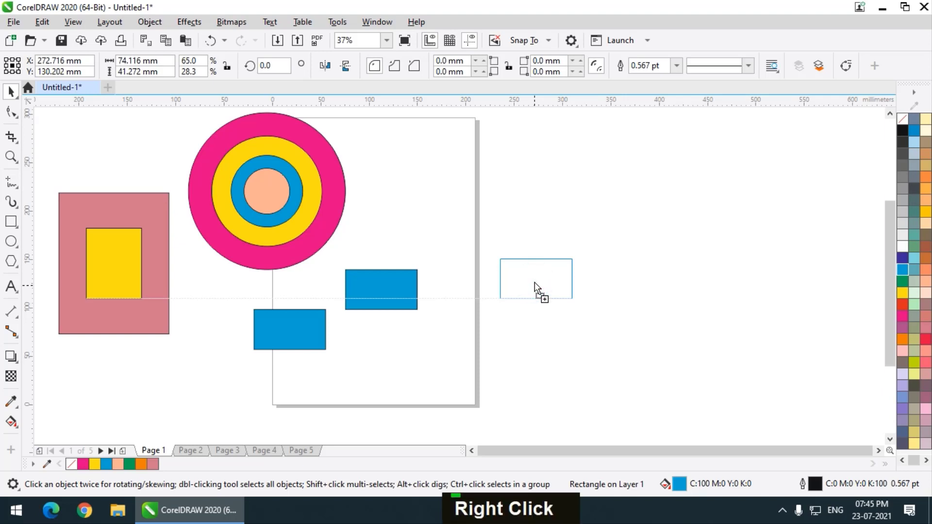
left_click_drag(534, 281, 534, 282)
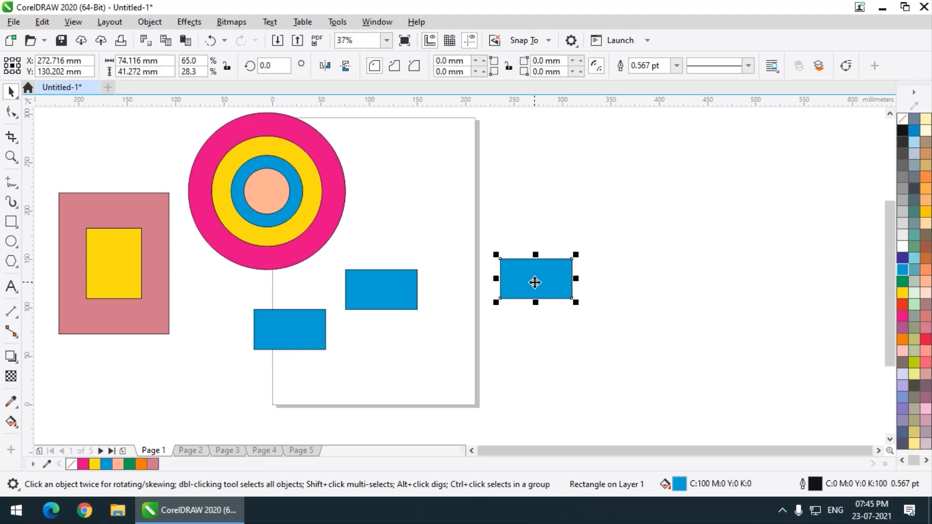
left_click_drag(554, 281, 732, 301)
right_click(731, 301)
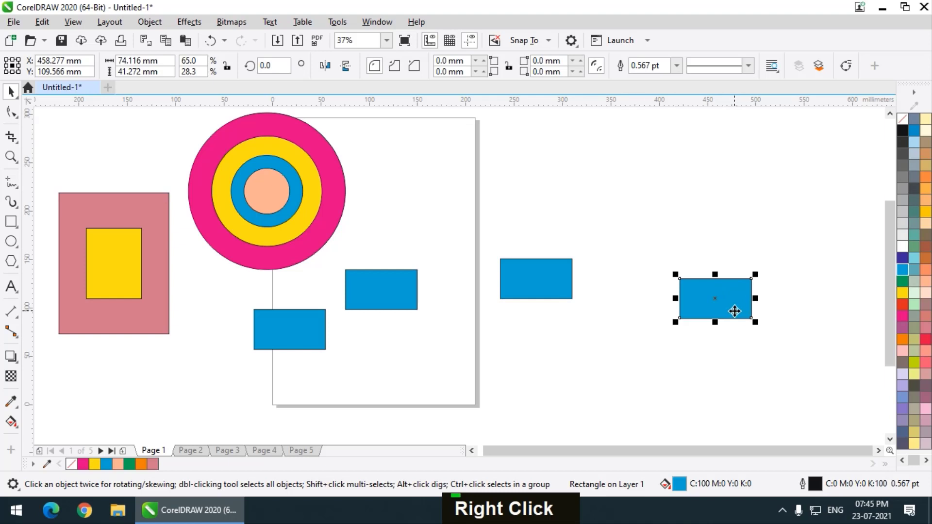
key("ctrl")
key("ctrl+r")
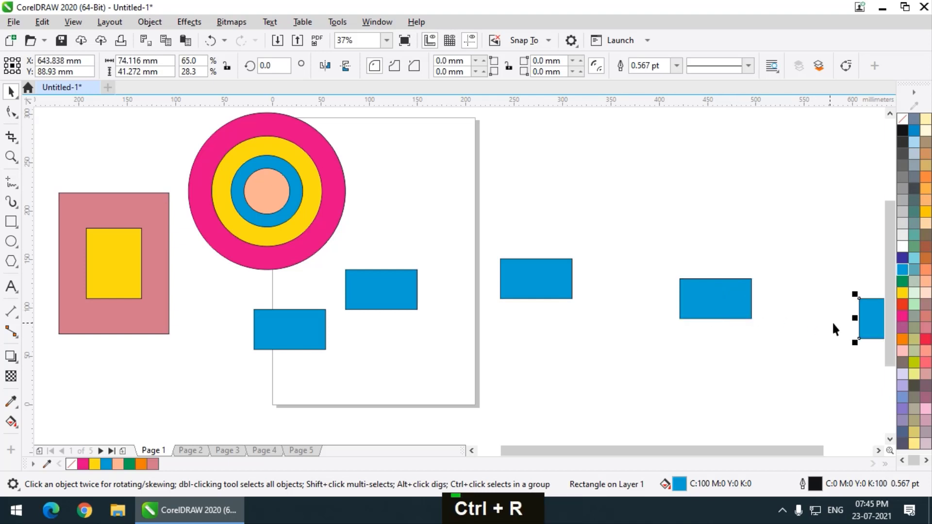
key("Delete")
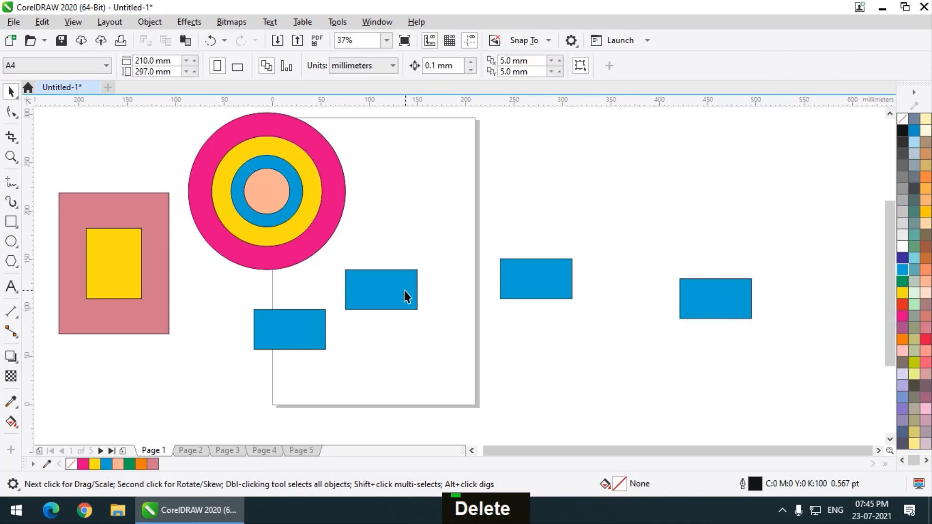
Rearrange the four blue rectangles into an unevenly spaced row rising from the page's lower part towards the right.
left_click_drag(302, 332, 345, 367)
left_click_drag(380, 298, 415, 343)
left_click_drag(524, 283, 502, 303)
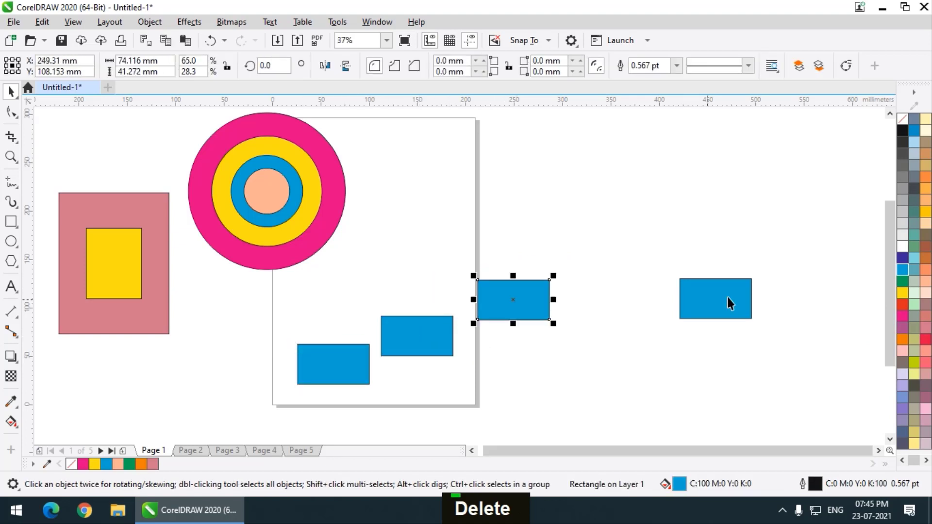
left_click_drag(728, 302, 745, 308)
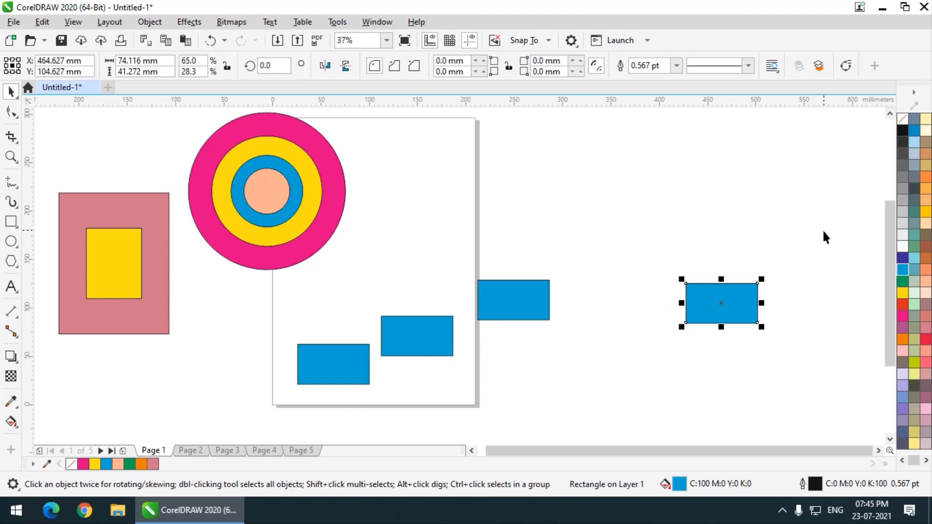
left_click_drag(822, 233, 271, 413)
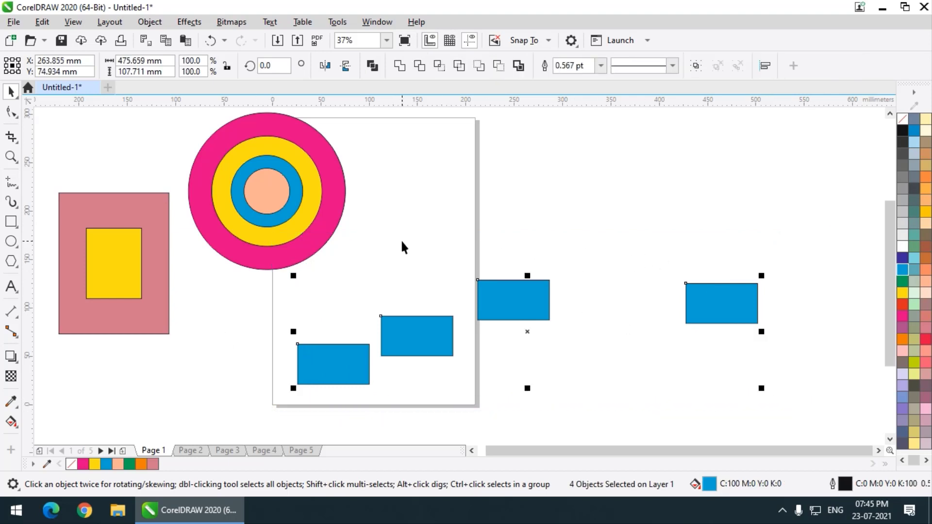
left_click(470, 210)
Move the four concentric circles onto the upper part of the page and align them by their left edges.
scroll(482, 330, "down", 2)
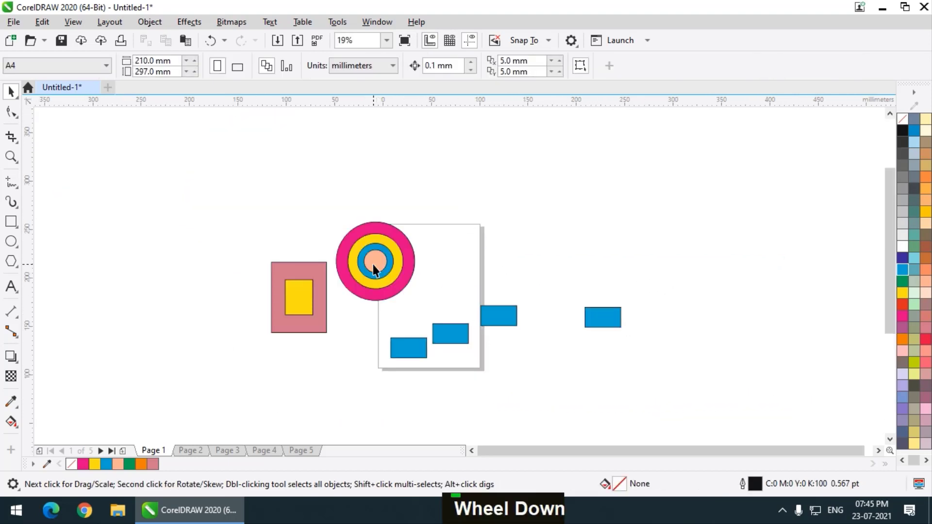
scroll(374, 270, "up", 2)
left_click_drag(279, 144, 461, 340)
left_click_drag(444, 287, 514, 278)
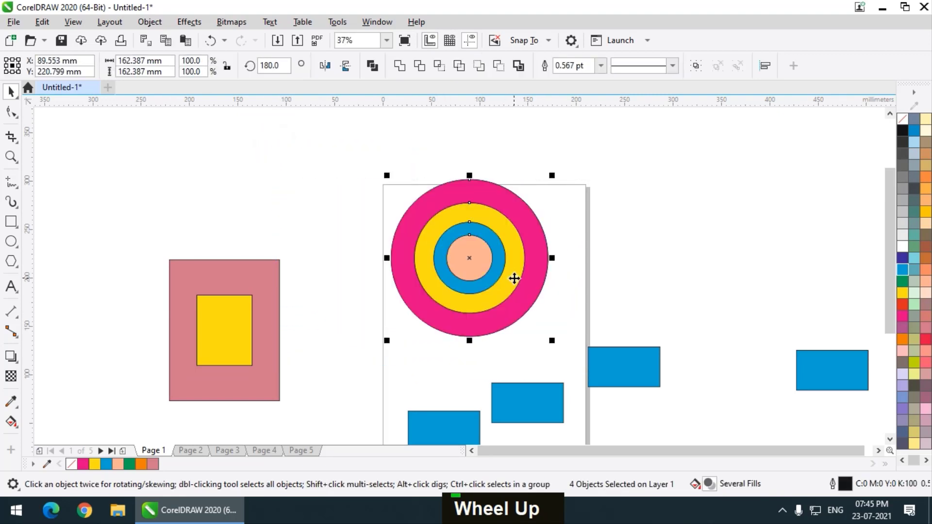
key("l")
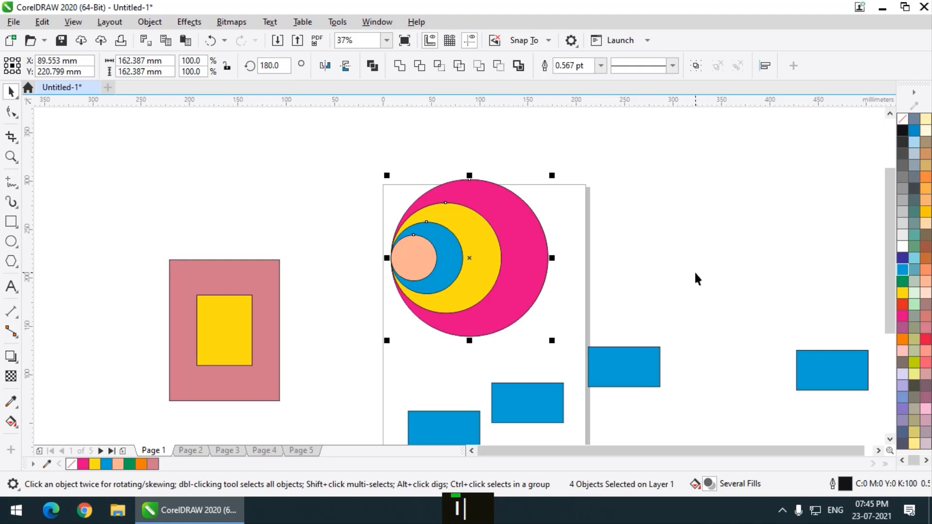
Move the four blue rectangles together to the empty area just below the page and towards its right.
left_click(676, 234)
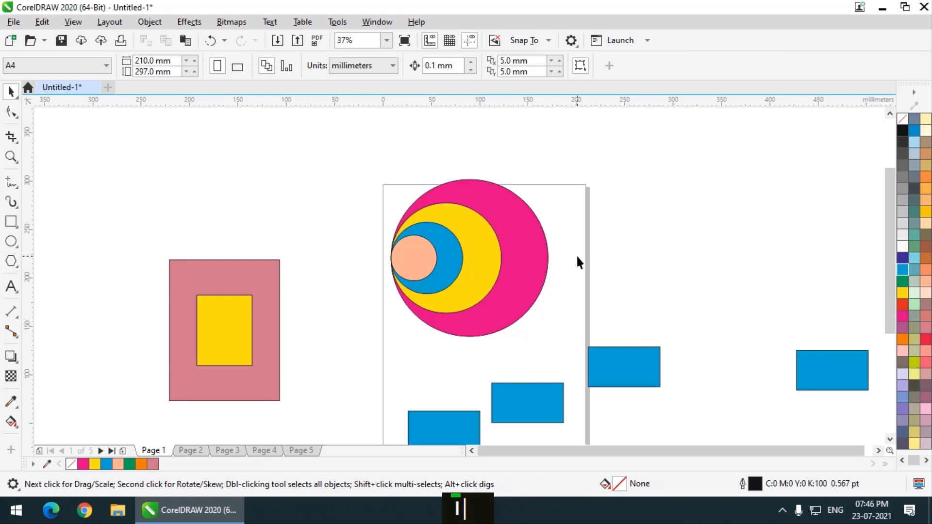
scroll(321, 110, "down", 2)
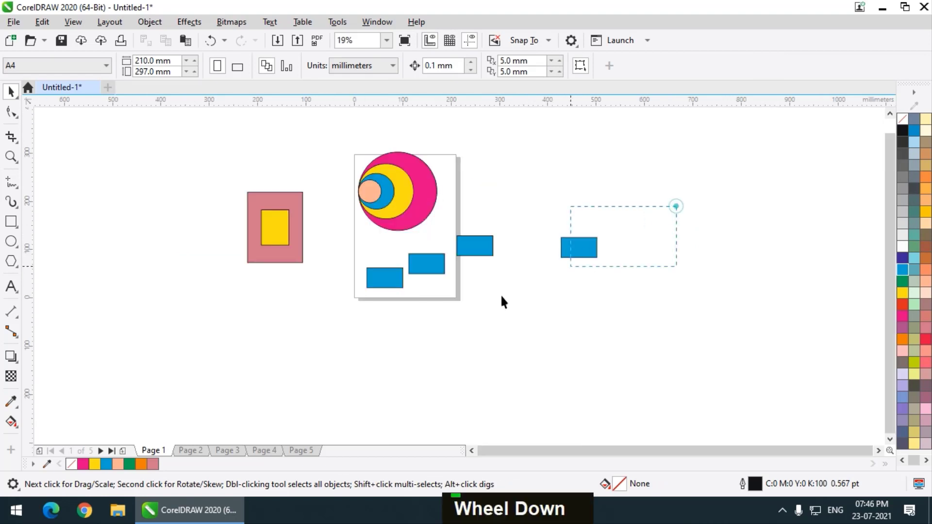
left_click_drag(501, 296, 350, 311)
left_click_drag(464, 247, 491, 309)
scroll(359, 177, "up", 1)
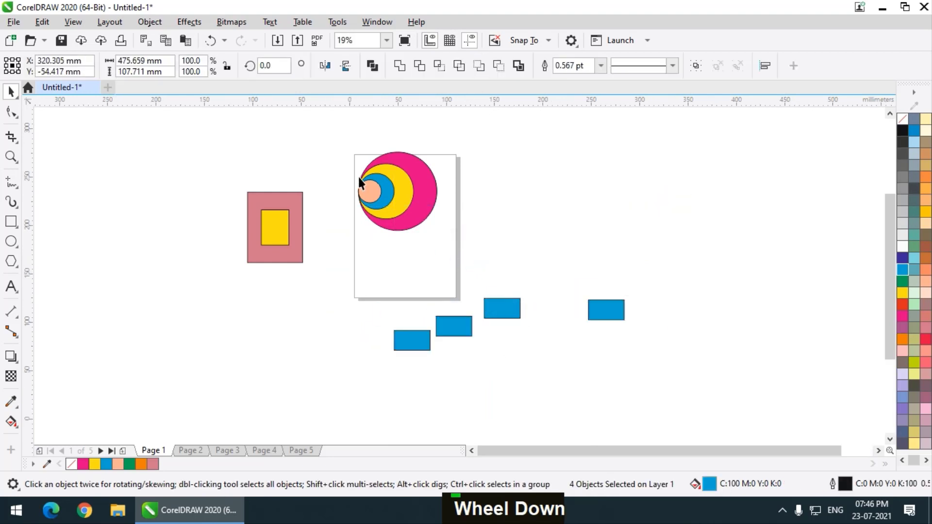
scroll(442, 289, "down", 1)
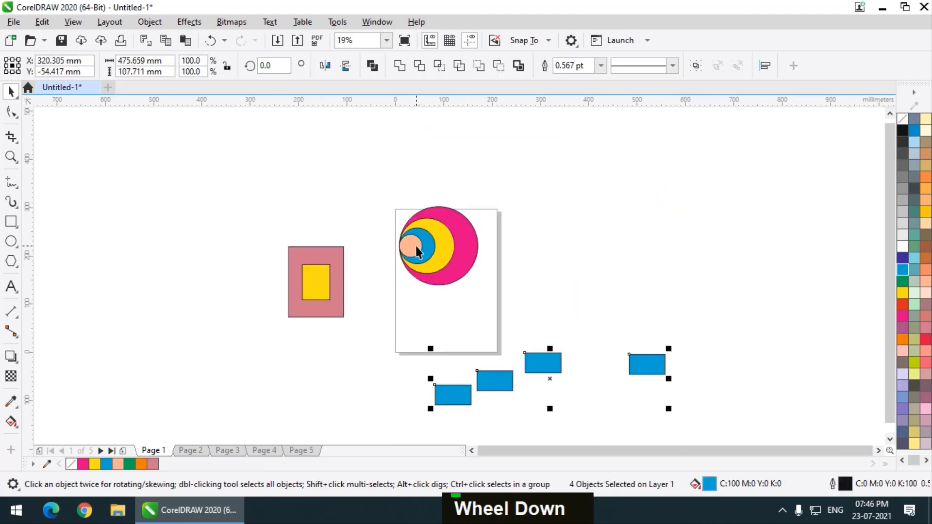
Separate the peach, blue and yellow circles from the pink circle, spreading them out to the right of it.
left_click_drag(415, 246, 554, 282)
left_click_drag(429, 246, 578, 219)
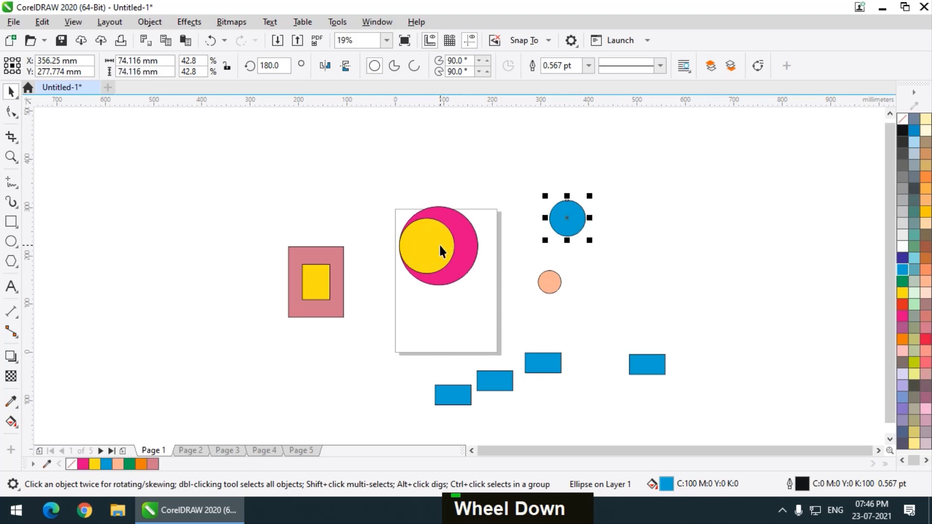
left_click_drag(439, 247, 529, 214)
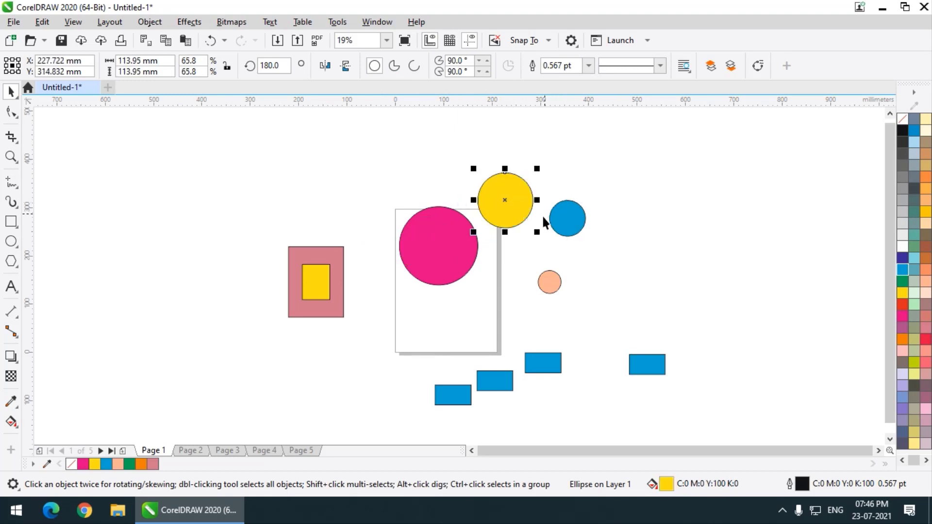
Select the peach, pink, yellow and blue circles, with blue last, and align their left edges to the blue circle.
scroll(543, 217, "up", 1)
scroll(431, 222, "down", 1)
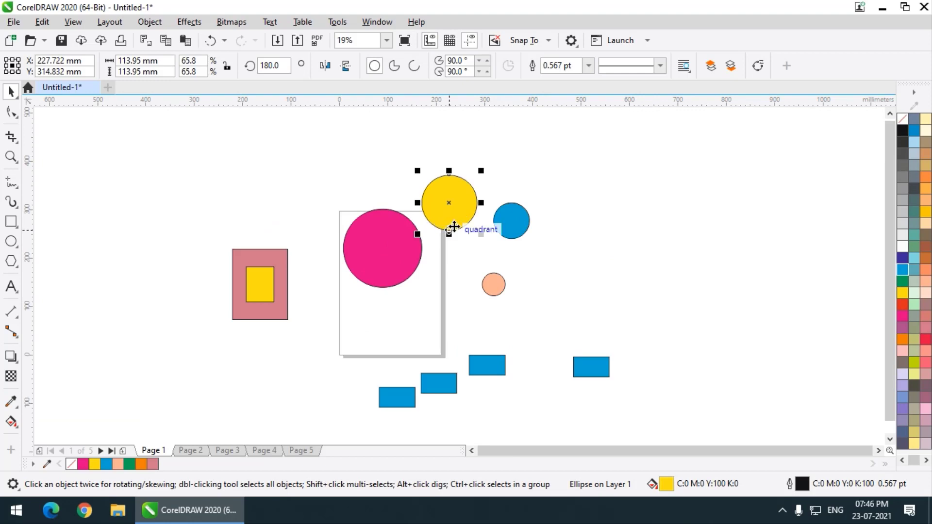
scroll(394, 245, "up", 1)
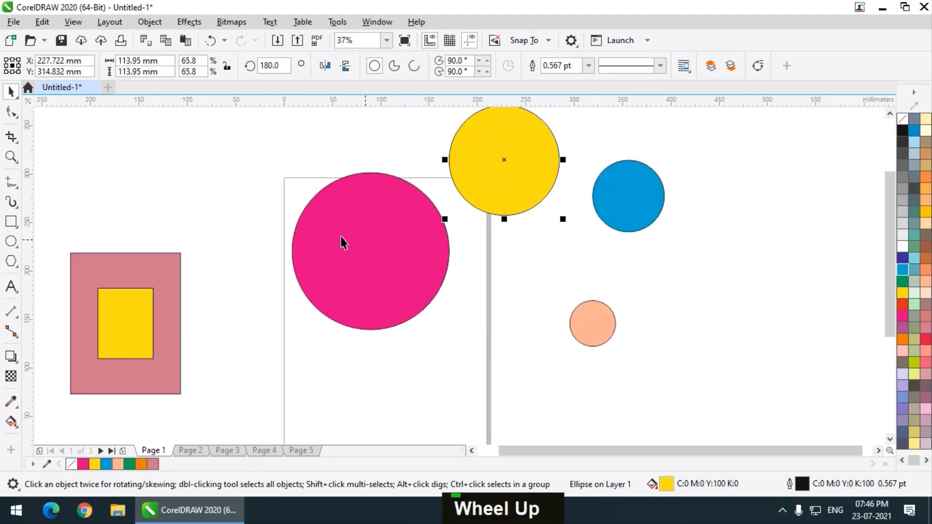
left_click(632, 197)
left_click(704, 283)
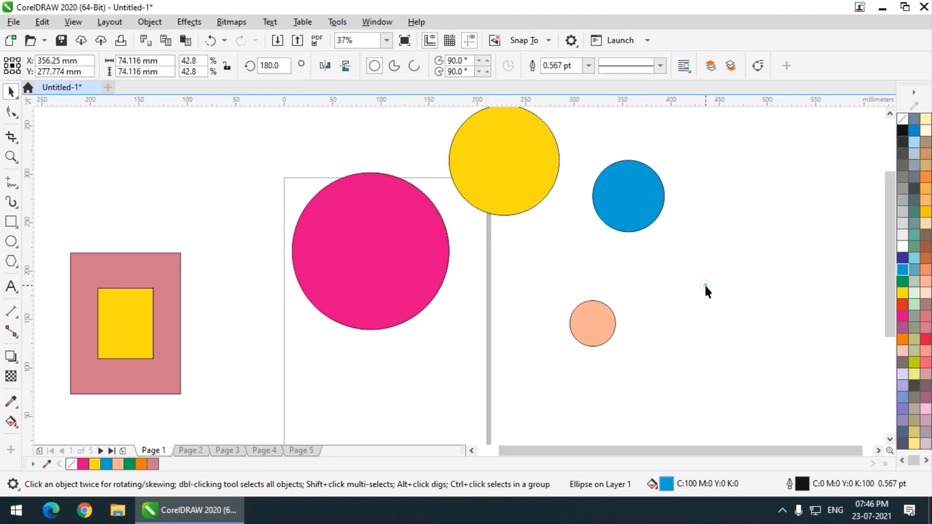
left_click(594, 322)
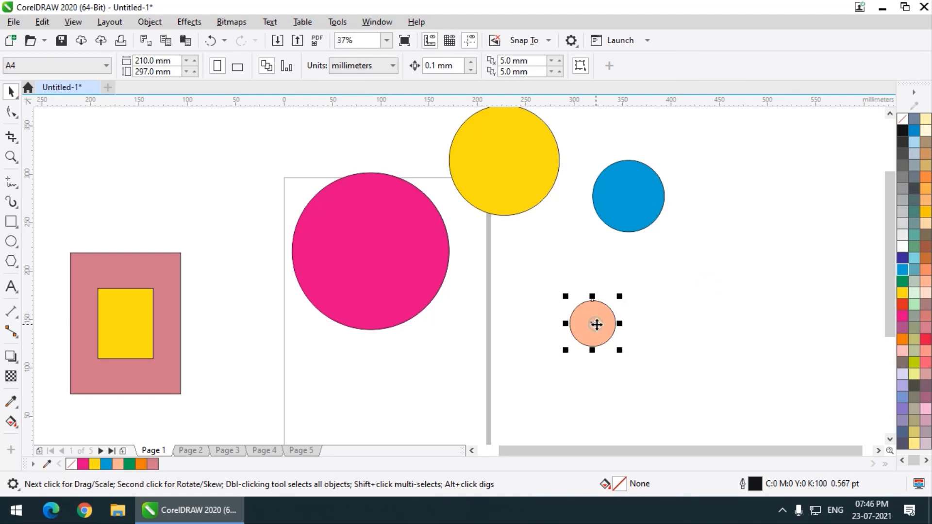
left_click(377, 312, "shift")
left_click(530, 167, "shift")
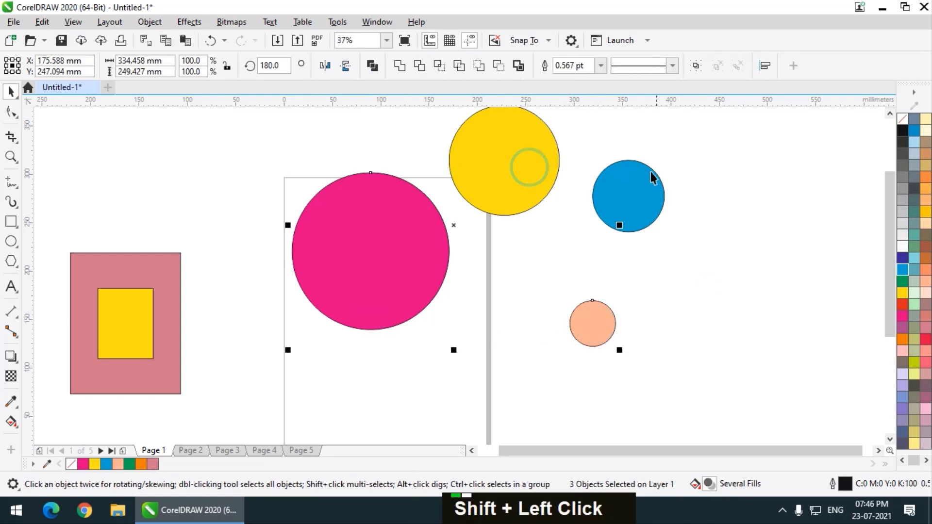
left_click(645, 208, "shift")
scroll(385, 236, "down", 1)
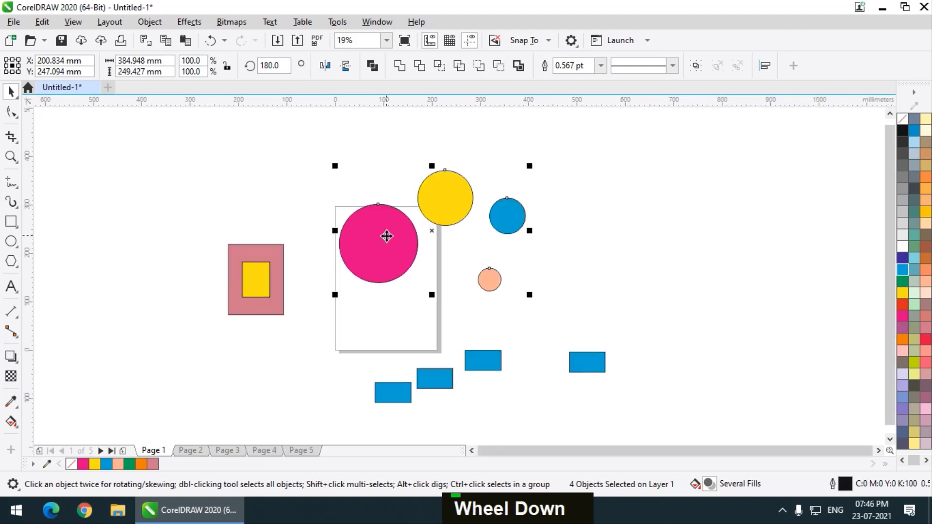
scroll(491, 217, "up", 1)
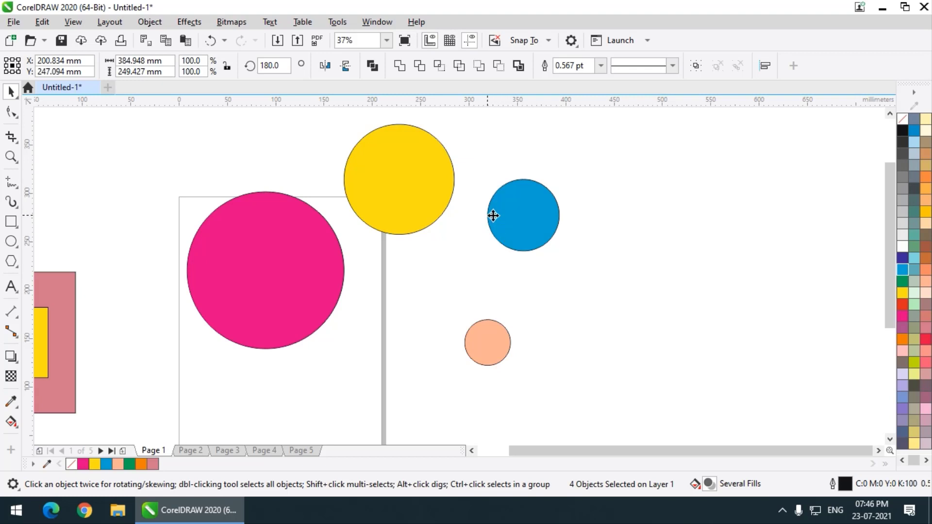
key("l")
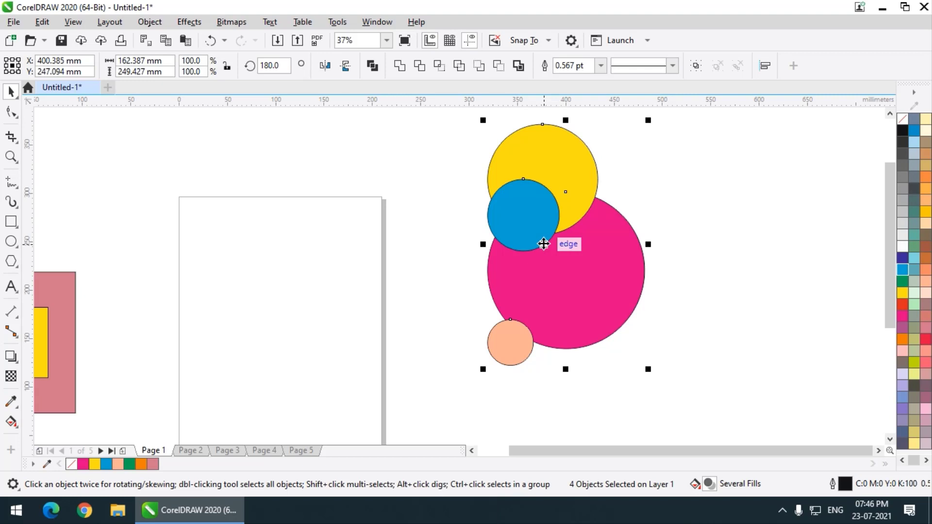
Reselect the four circles and open the Align and Distribute settings.
scroll(286, 242, "down", 2)
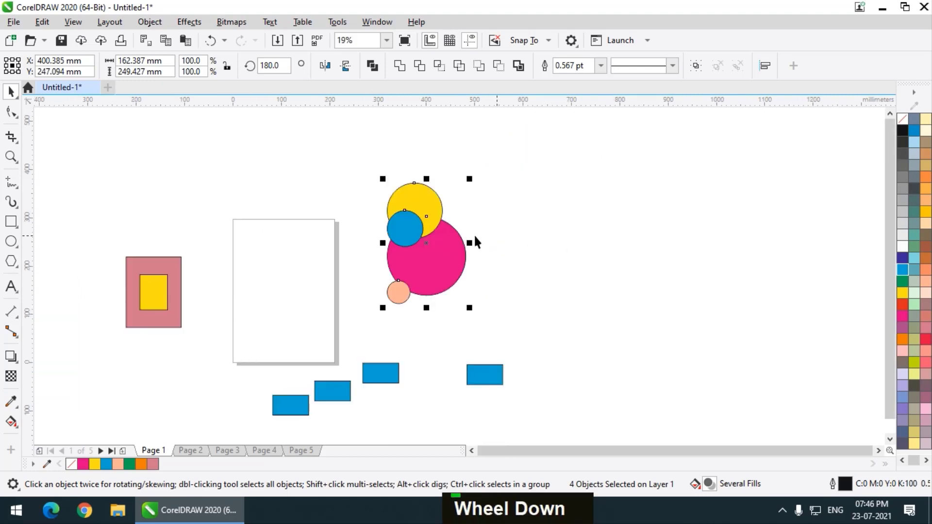
left_click(593, 182)
left_click_drag(553, 150, 347, 326)
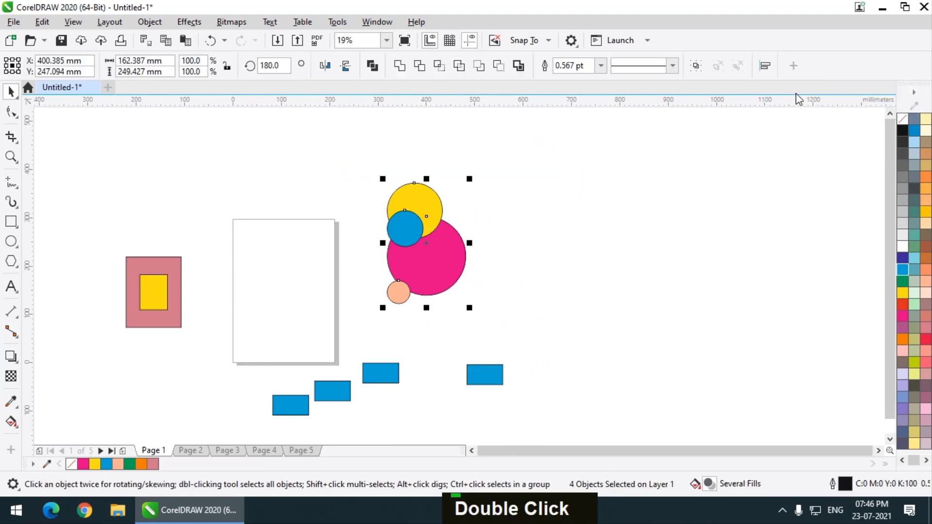
left_click(765, 66)
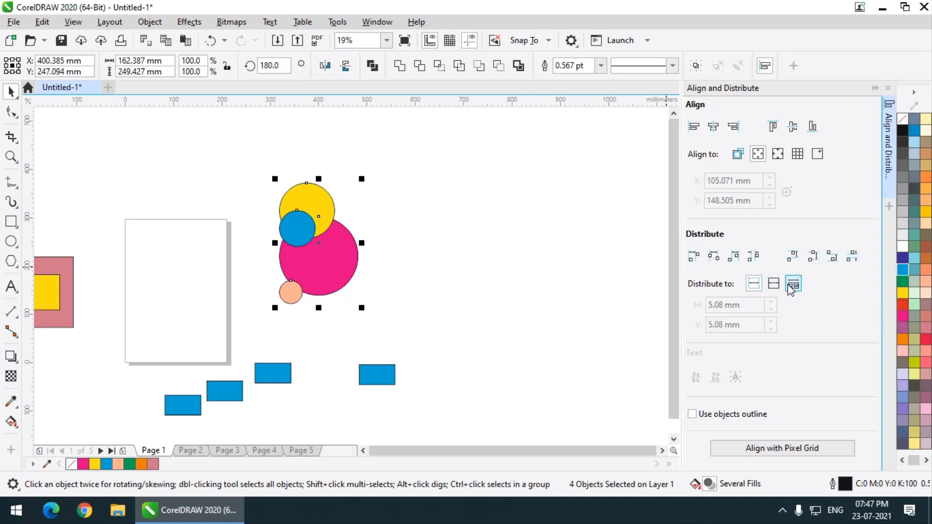
left_click(547, 205)
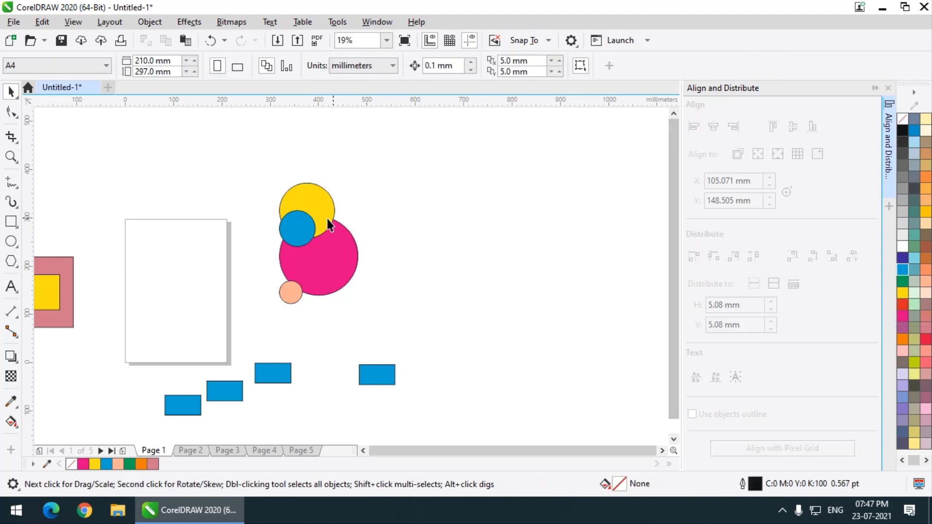
left_click(311, 226)
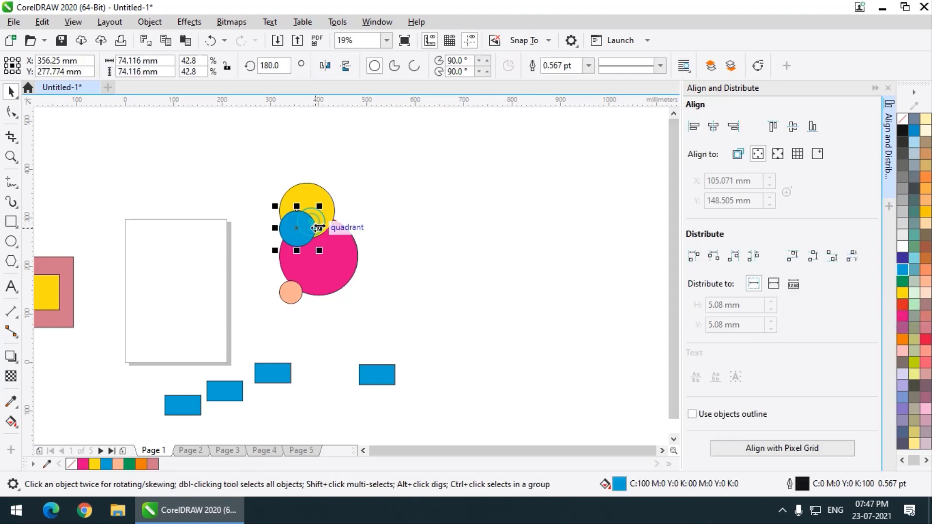
left_click(331, 192, "shift")
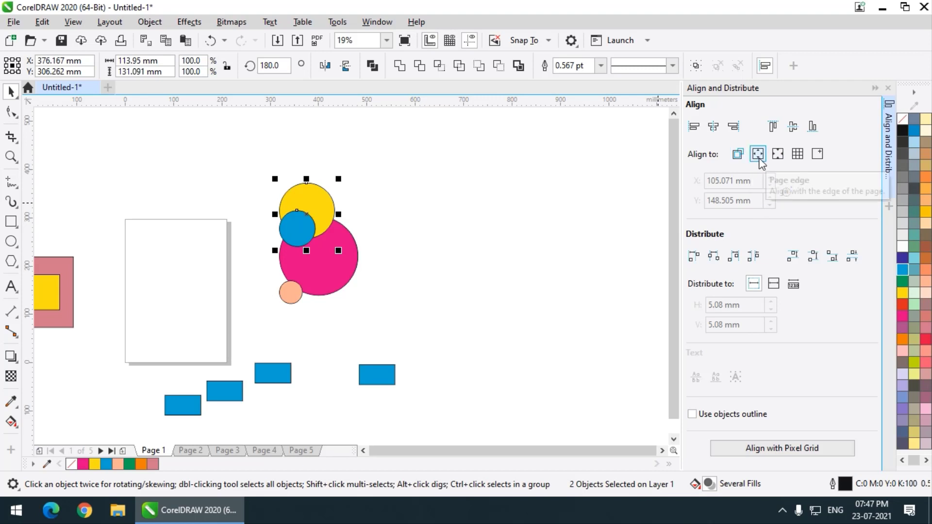
left_click(366, 232)
Spread the blue, yellow, peach and pink circles apart in the empty area to the right of the page.
left_click_drag(297, 230, 507, 276)
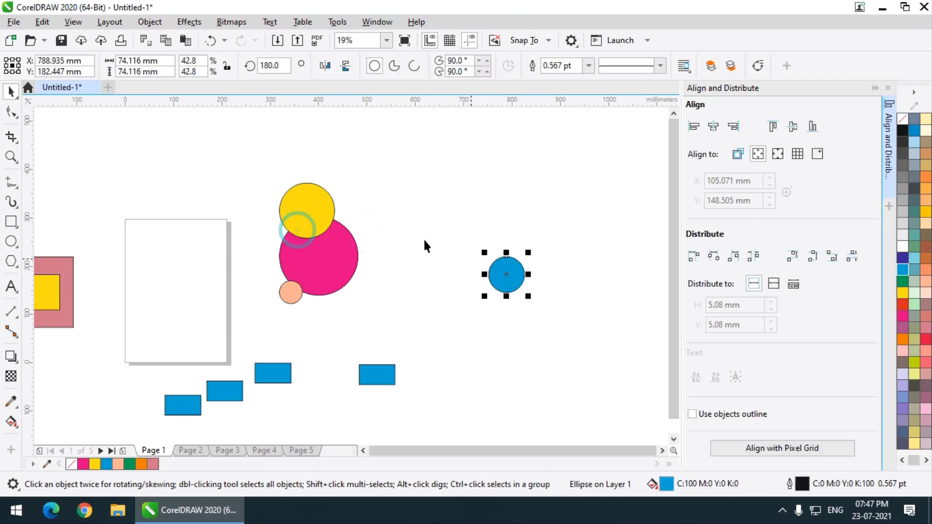
left_click_drag(311, 213, 440, 219)
left_click_drag(298, 297, 391, 297)
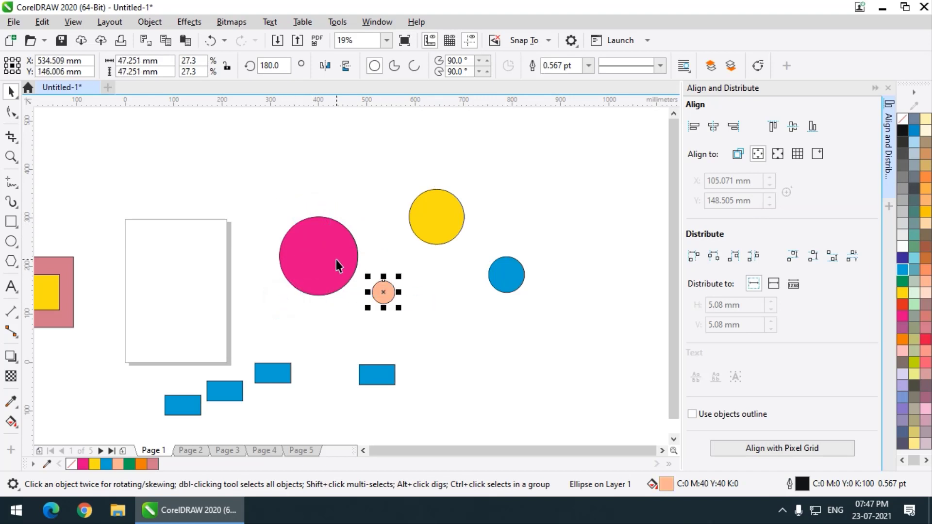
left_click_drag(334, 259, 322, 257)
Align all four circles to the left edge of the page, using Page edge as the alignment reference.
left_click_drag(198, 156, 610, 333)
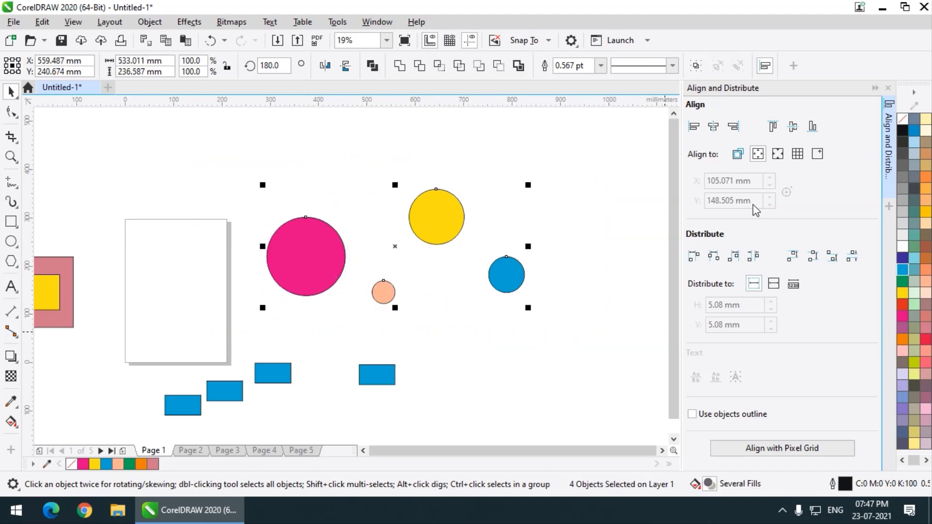
left_click(757, 154)
left_click(694, 126)
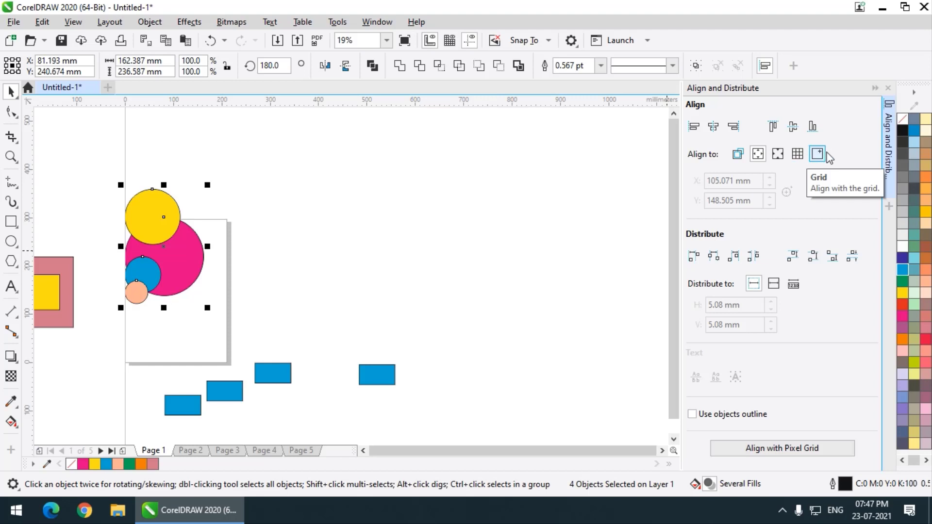
Align the four selected circles with each other by their right, top and bottom edges in turn.
scroll(329, 204, "down", 1)
scroll(368, 232, "left", 2)
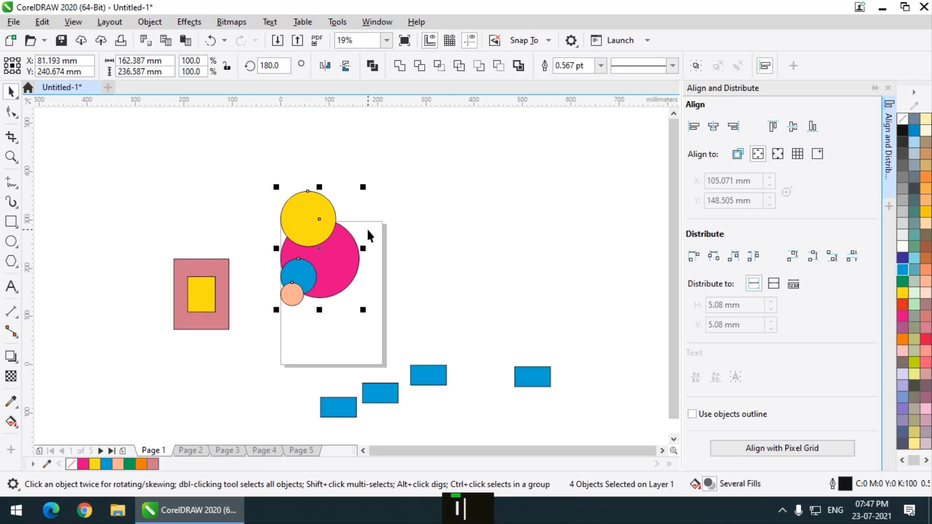
key("r")
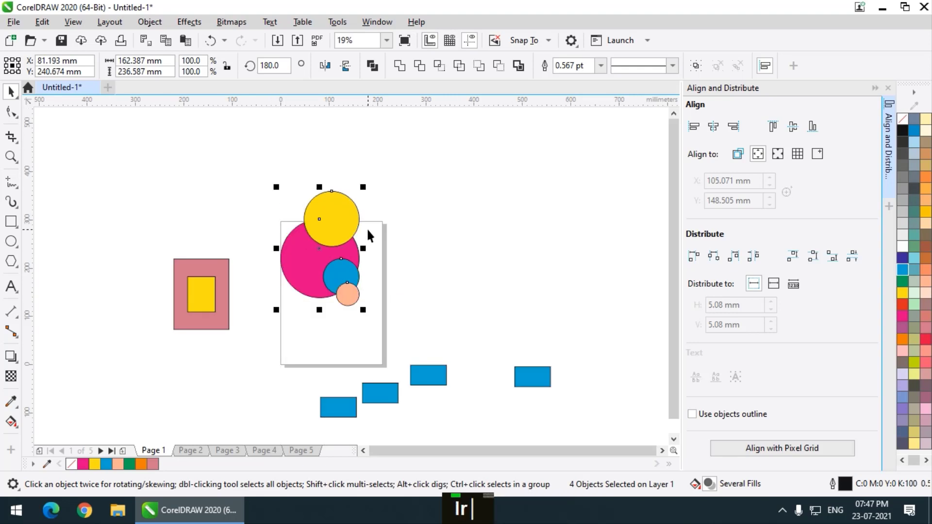
key("t")
key("b")
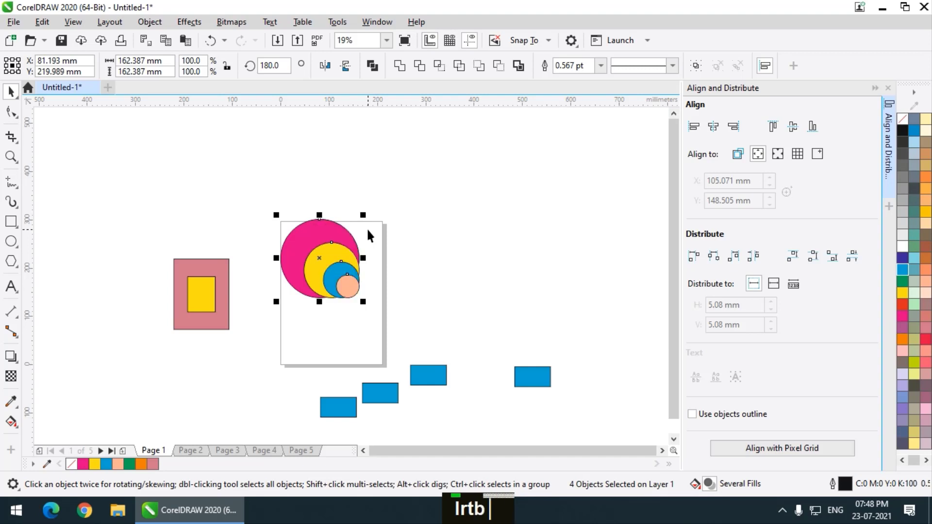
Move the four nested circles off to the page's upper right and back so they overlap its right edge.
left_click_drag(267, 187, 383, 312)
left_click_drag(359, 253, 520, 184)
scroll(398, 212, "down", 1)
scroll(404, 281, "up", 1)
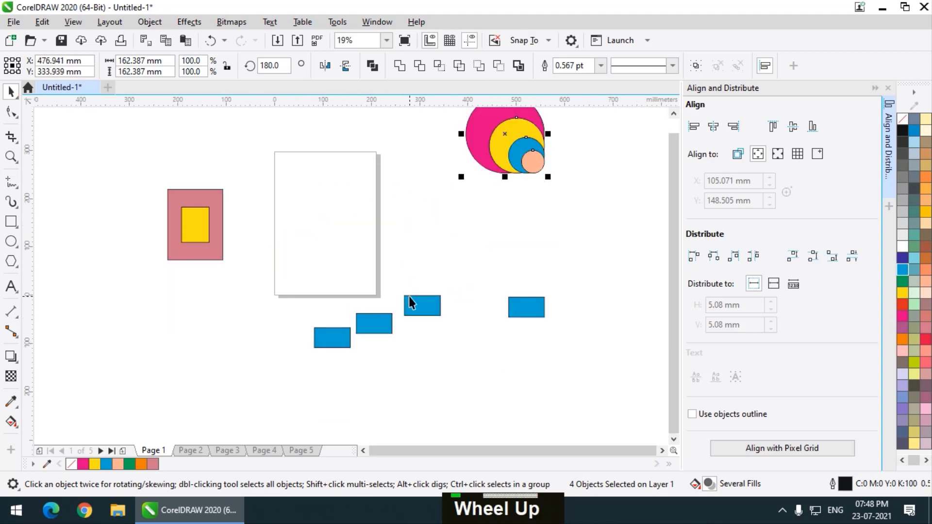
scroll(409, 296, "up", 1)
scroll(359, 260, "down", 1)
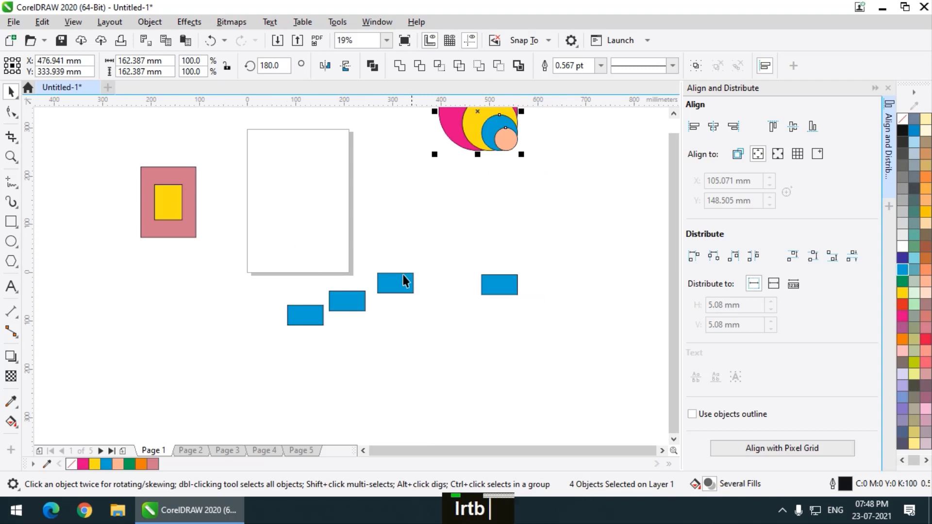
scroll(405, 282, "down", 1)
left_click_drag(421, 235, 347, 277)
Distribute the four blue rectangles with equal horizontal spacing and align them into a level row by their centres.
scroll(389, 293, "up", 1)
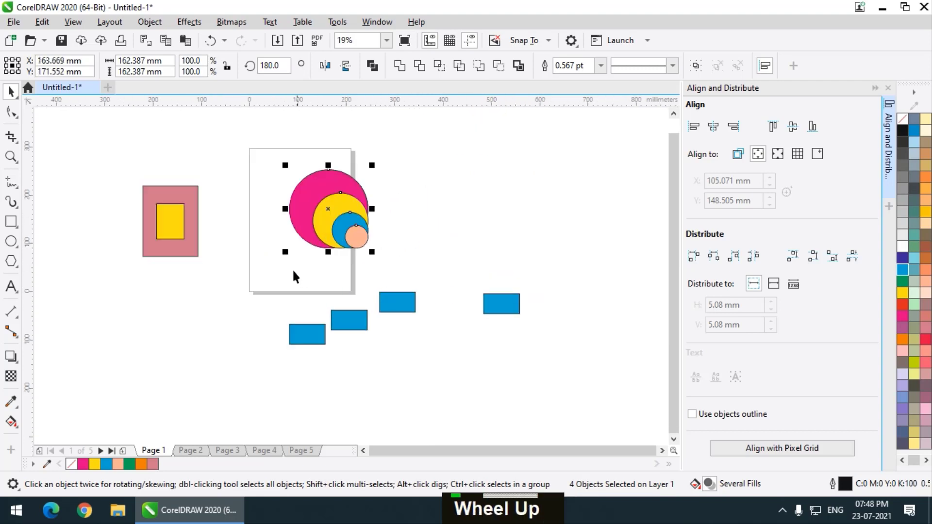
left_click_drag(254, 264, 546, 374)
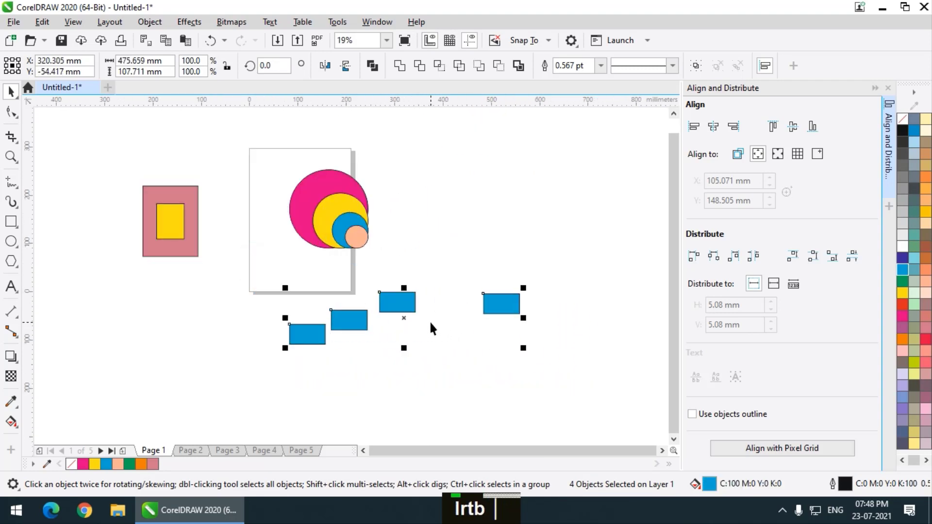
scroll(432, 329, "up", 2)
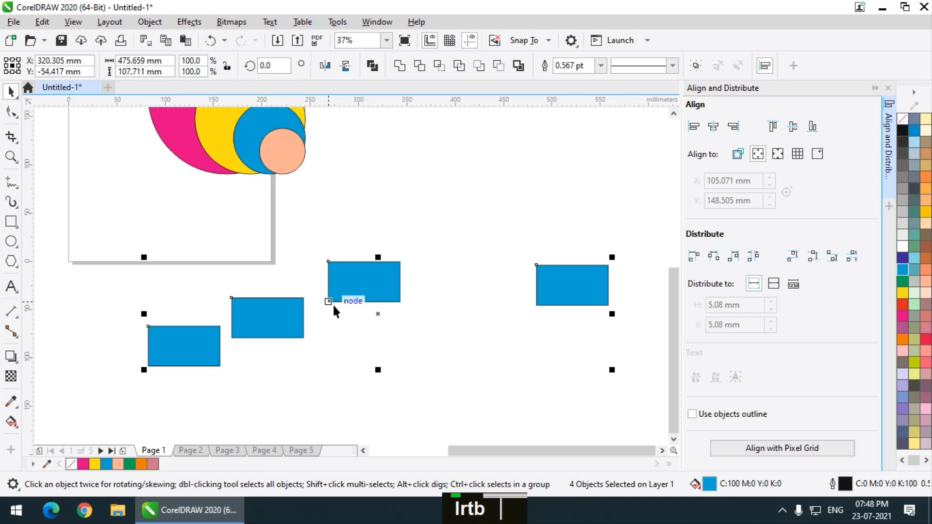
key("shift+p")
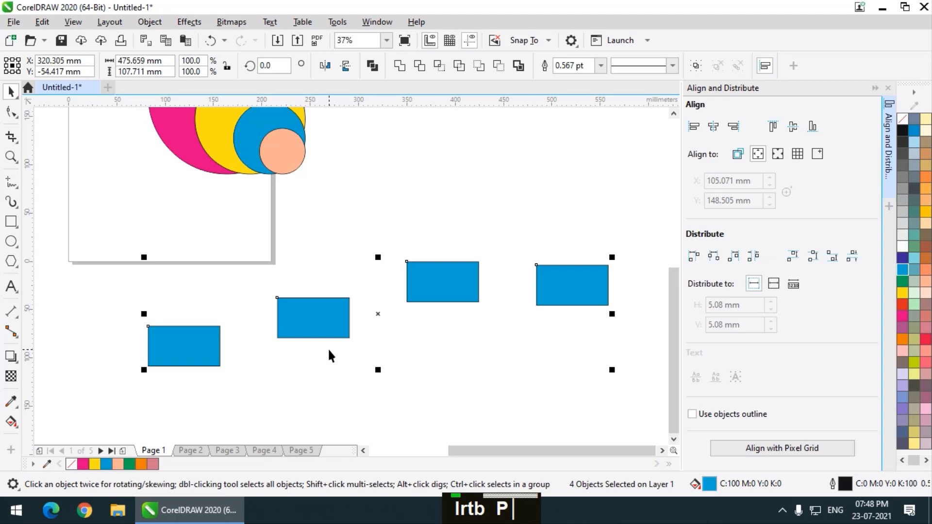
key("e")
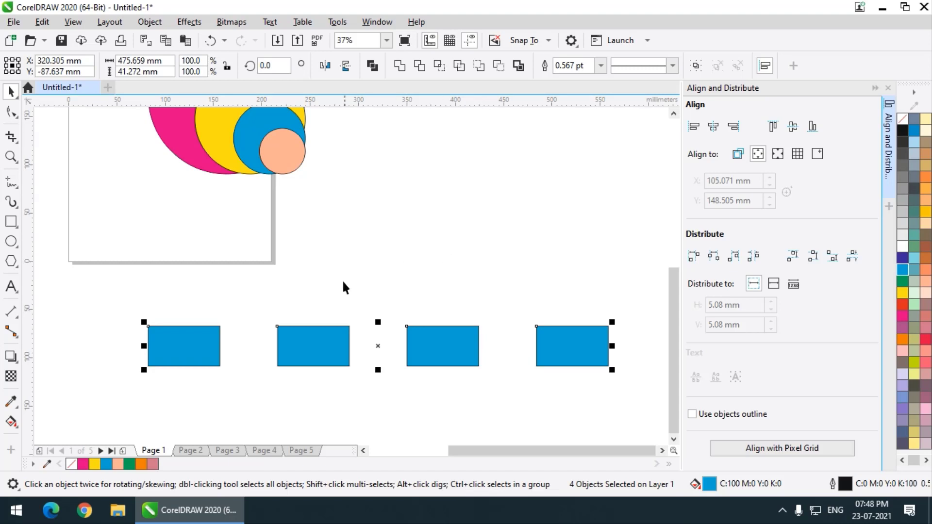
scroll(343, 297, "down", 1)
scroll(350, 297, "up", 1)
scroll(298, 357, "down", 1)
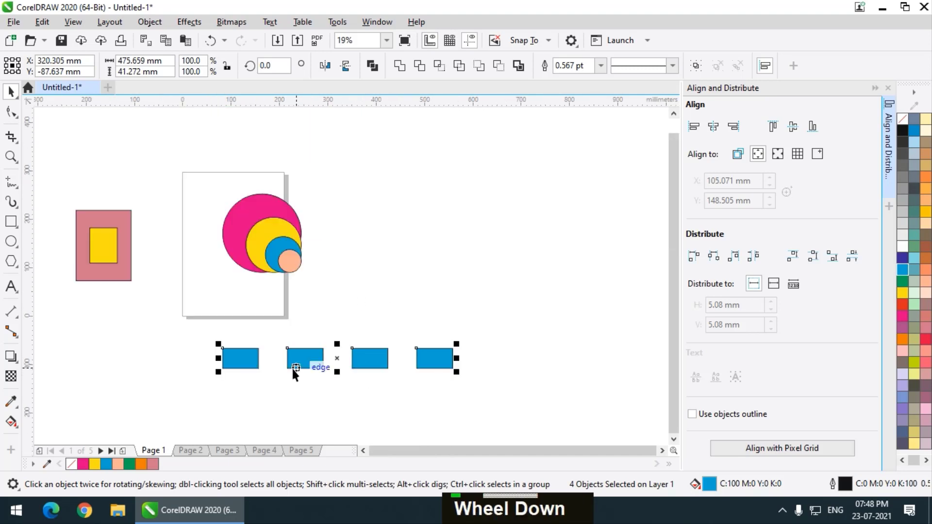
Move the row of blue rectangles clear of the page's right side and rearrange them into a loose, unevenly spaced column.
left_click_drag(248, 356, 330, 341)
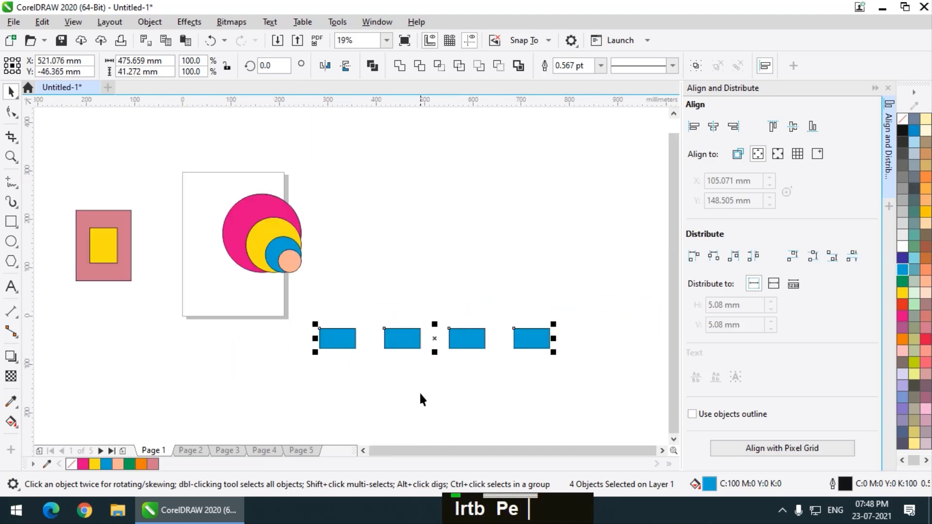
left_click(418, 391)
left_click_drag(410, 341, 418, 302)
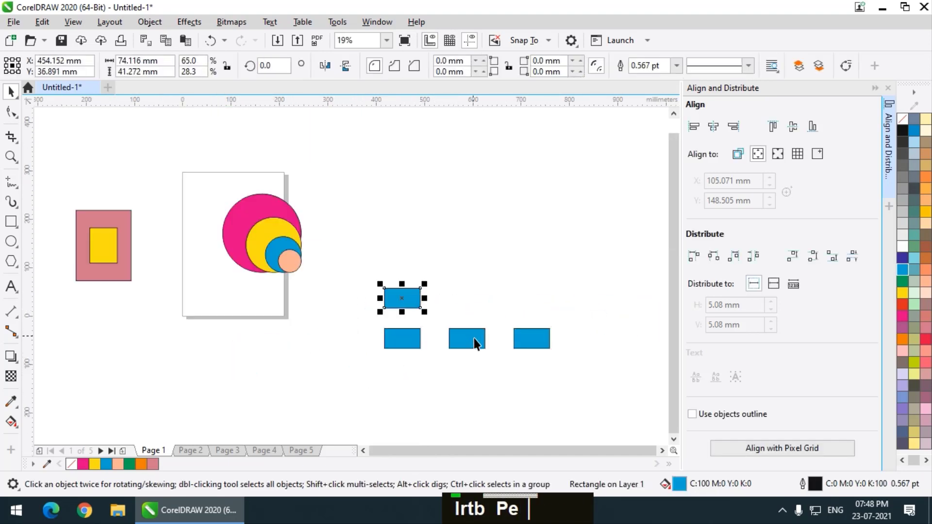
left_click_drag(474, 339, 432, 250)
left_click_drag(533, 340, 434, 199)
left_click_drag(424, 249, 415, 258)
left_click_drag(419, 297, 415, 309)
Distribute the four blue rectangles with equal vertical spacing and align their centres into a straight column.
left_click_drag(479, 142, 370, 367)
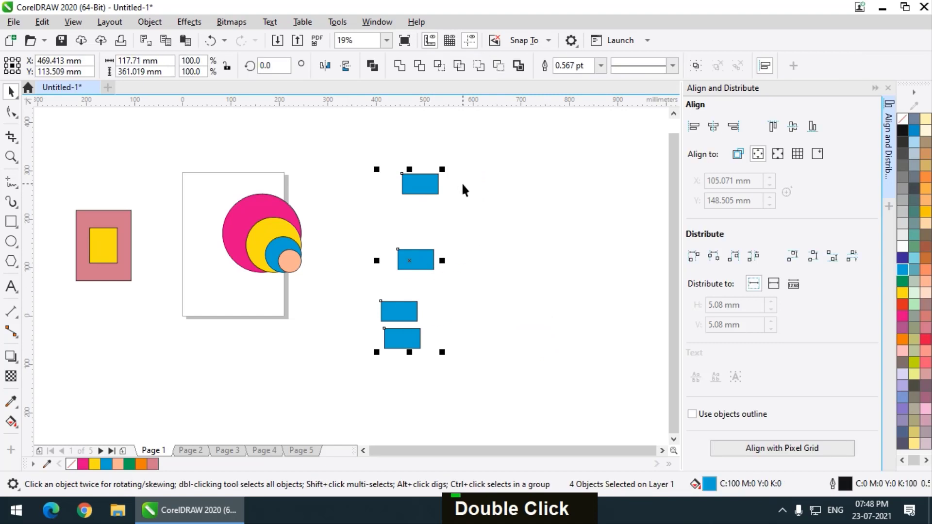
key("shift+a")
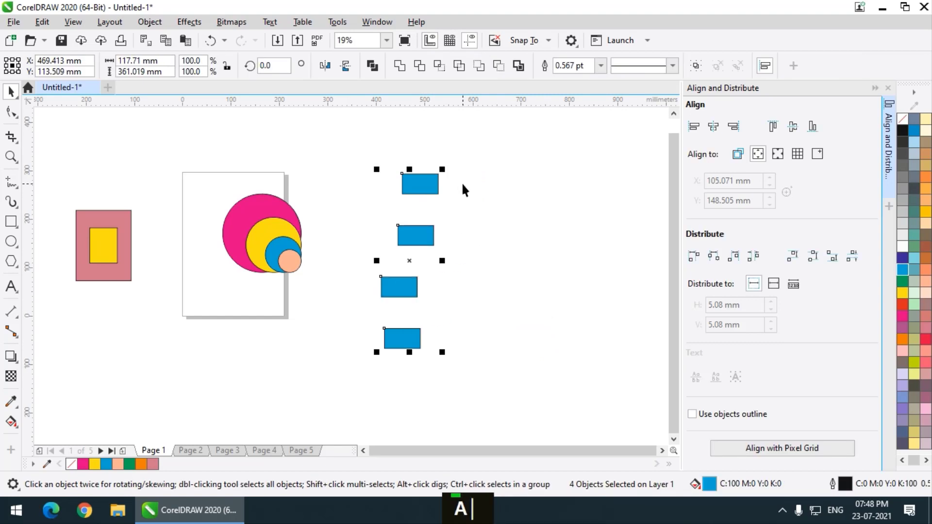
key("c")
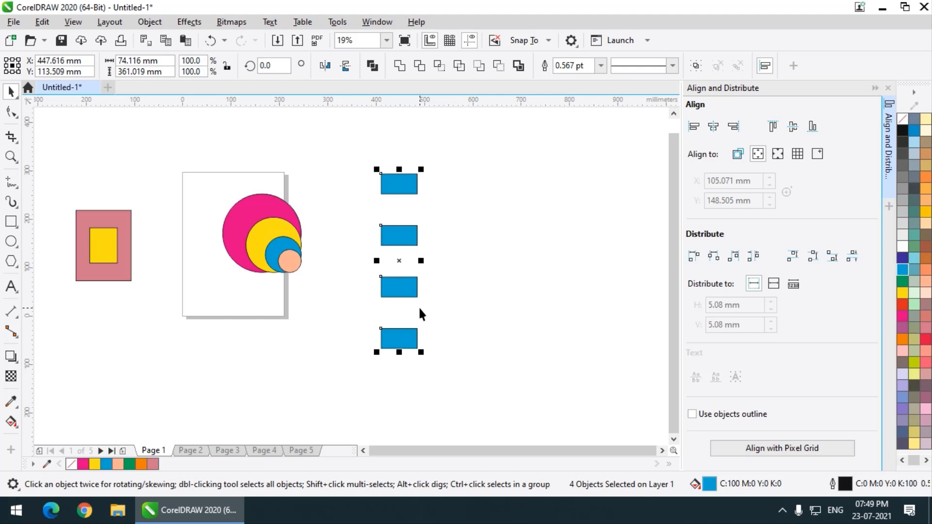
left_click(511, 206)
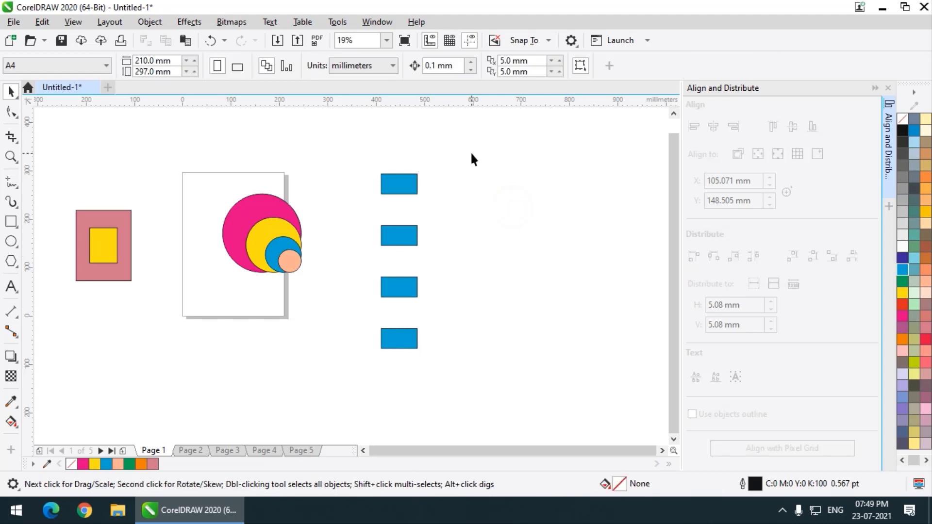
Clear the page by moving the blue rectangle column, the pink circle and the three smaller circles off to its right.
left_click_drag(471, 153, 349, 432)
left_click_drag(396, 243, 550, 229)
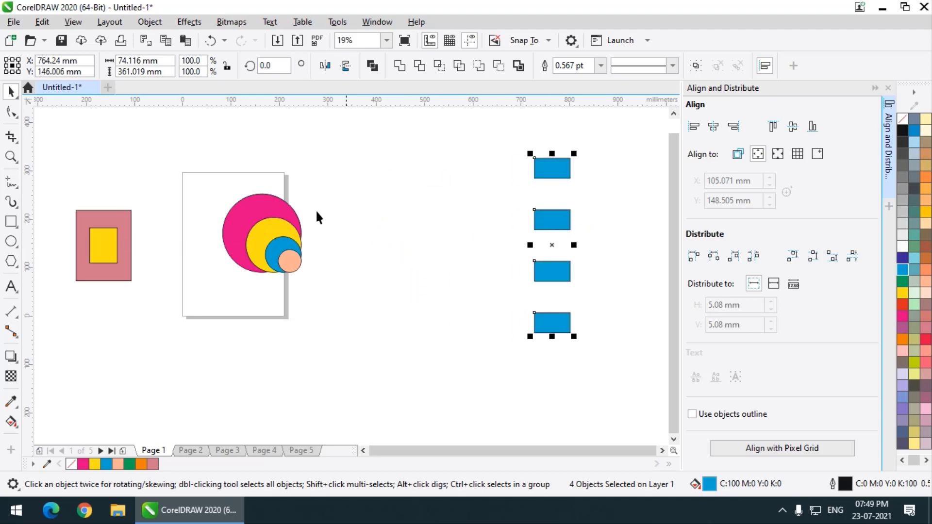
left_click_drag(275, 209, 430, 195)
left_click_drag(210, 197, 334, 298)
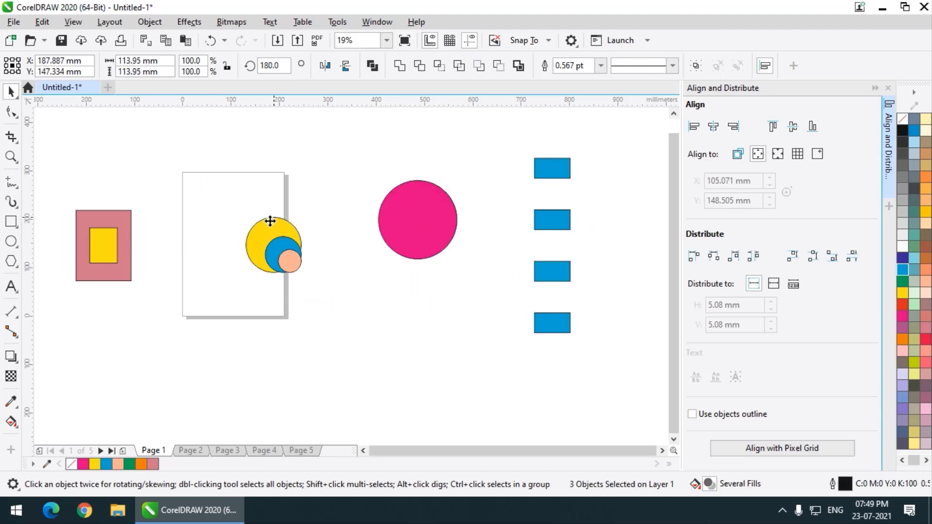
left_click_drag(274, 217, 425, 316)
scroll(438, 277, "down", 2)
scroll(435, 277, "up", 2)
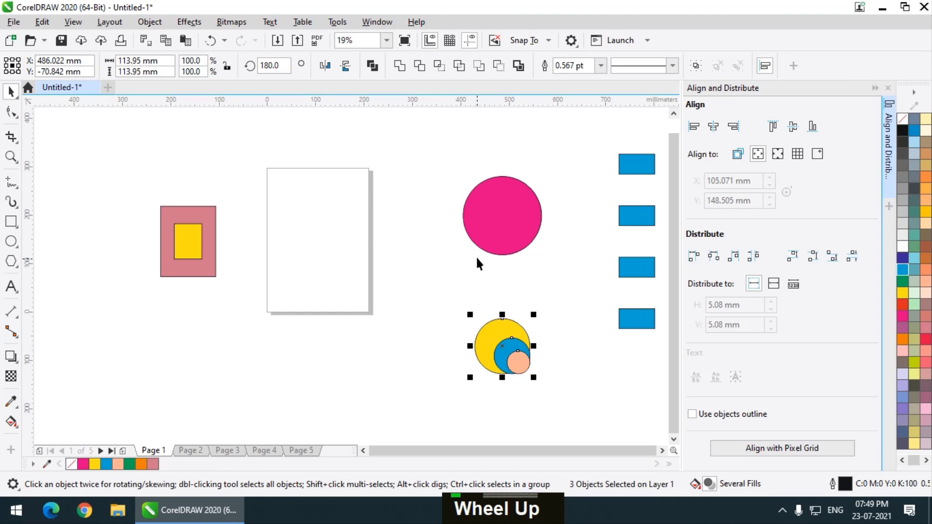
Centre the pink circle on the page both horizontally and vertically.
left_click(496, 225)
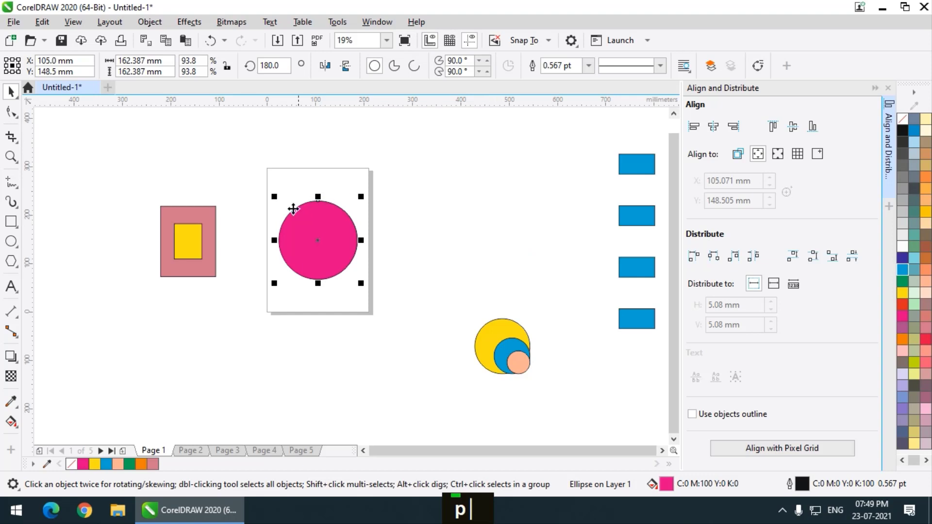
scroll(333, 219, "up", 2)
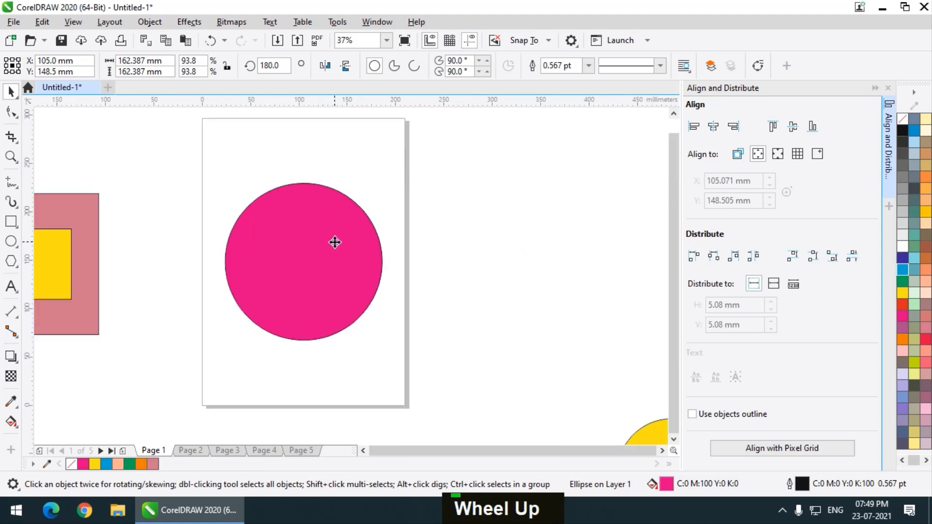
scroll(335, 242, "down", 2)
Add the artistic text "Text" to the right of the page and enlarge it to about 151 mm wide.
left_click(11, 287)
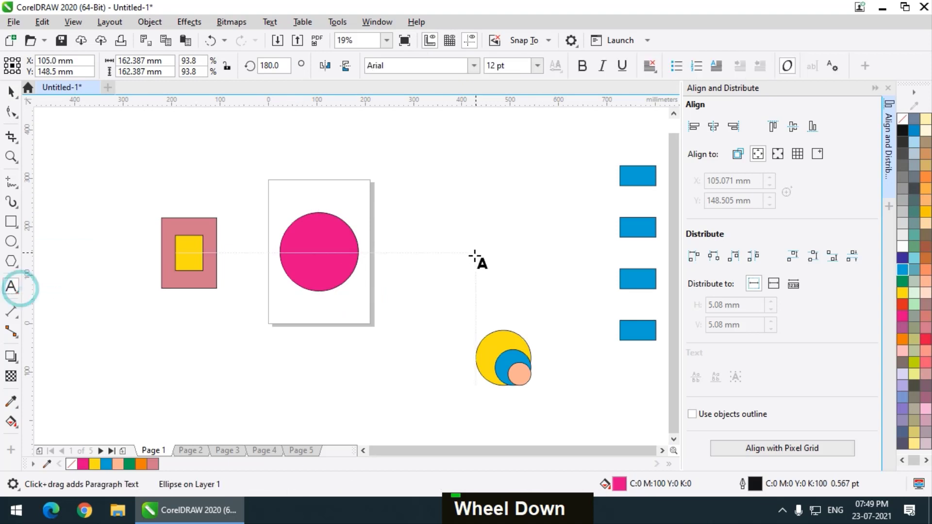
left_click(445, 252)
type("Sh")
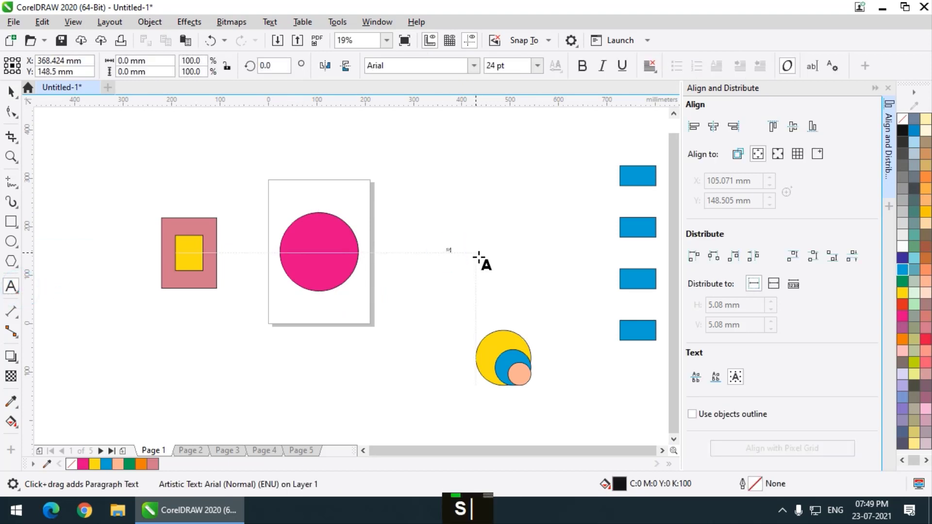
key("BackSpace")
key("BackSpace")
key("BackSpace")
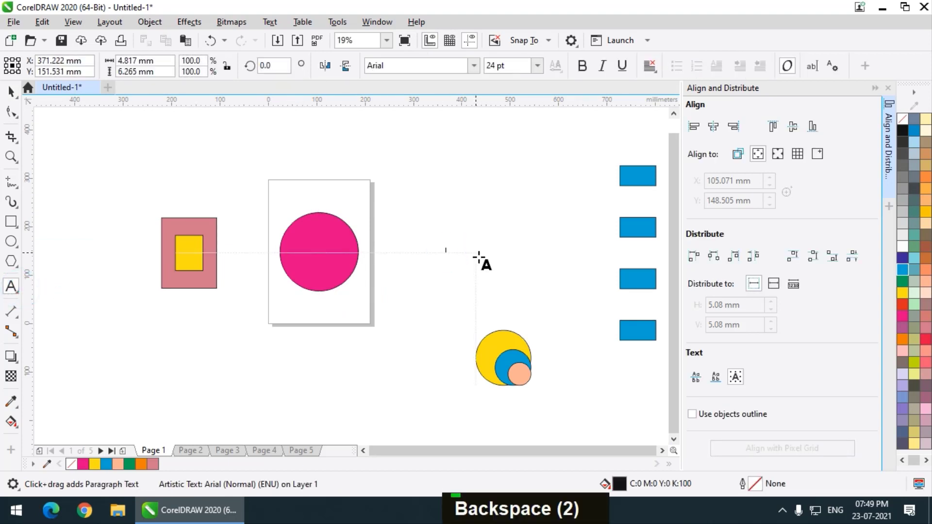
type("TExt")
key("BackSpace")
key("BackSpace")
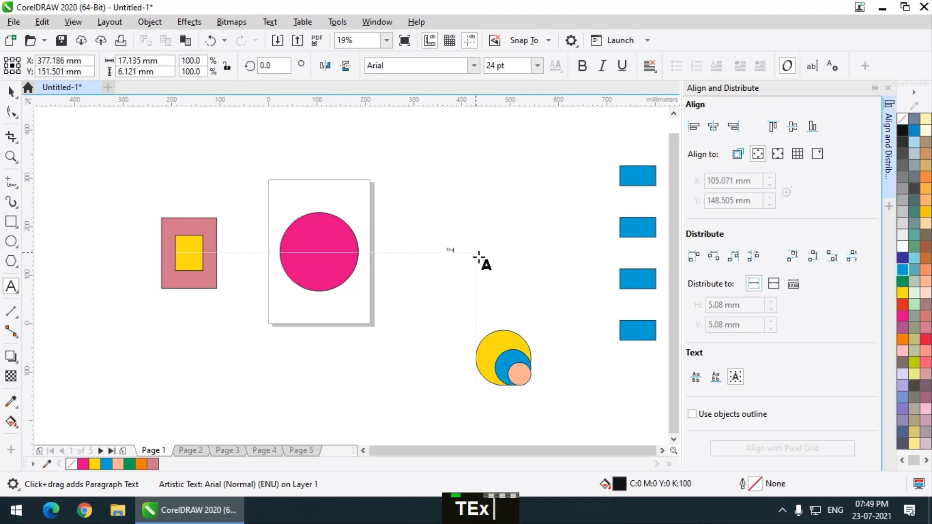
type("ext")
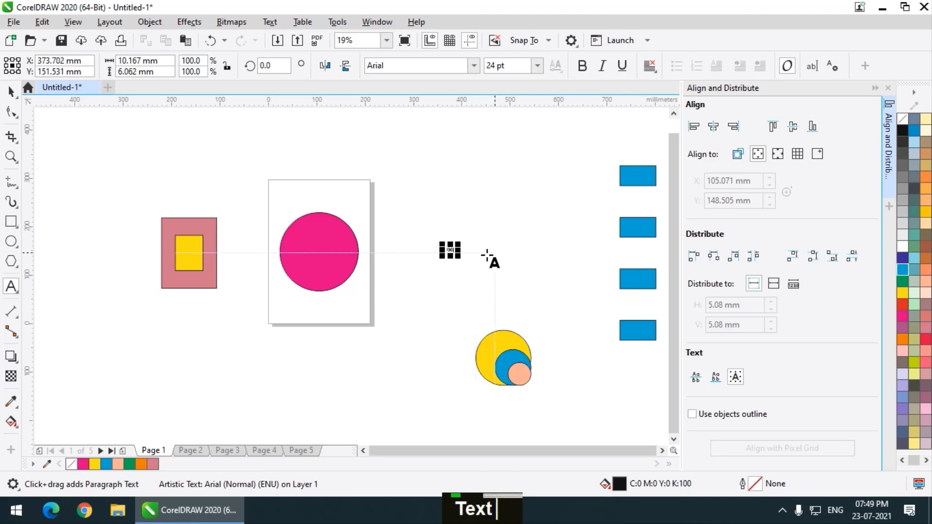
left_click(458, 259)
left_click_drag(525, 309, 518, 302)
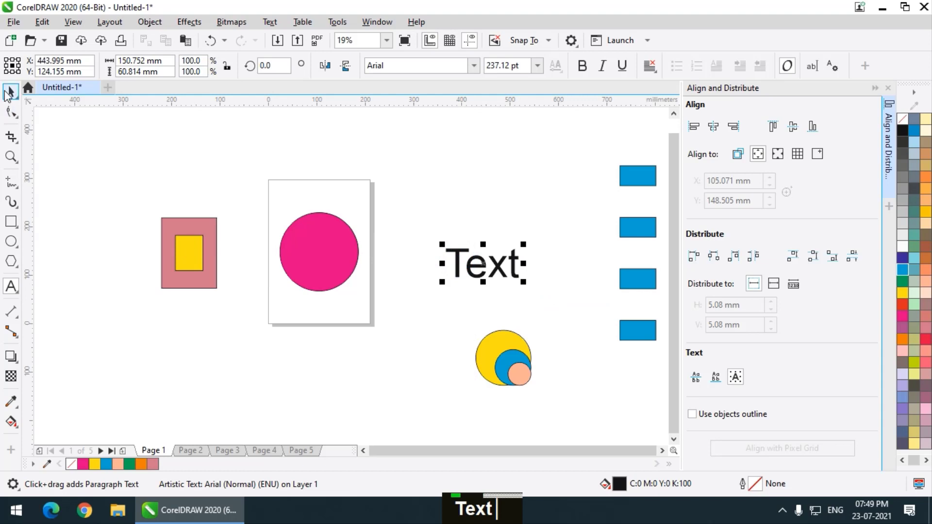
Move the pink circle to the page's upper-right corner and centre the "Text" object on the page.
left_click(10, 92)
scroll(351, 212, "up", 1)
scroll(351, 212, "down", 1)
left_click_drag(325, 270, 373, 162)
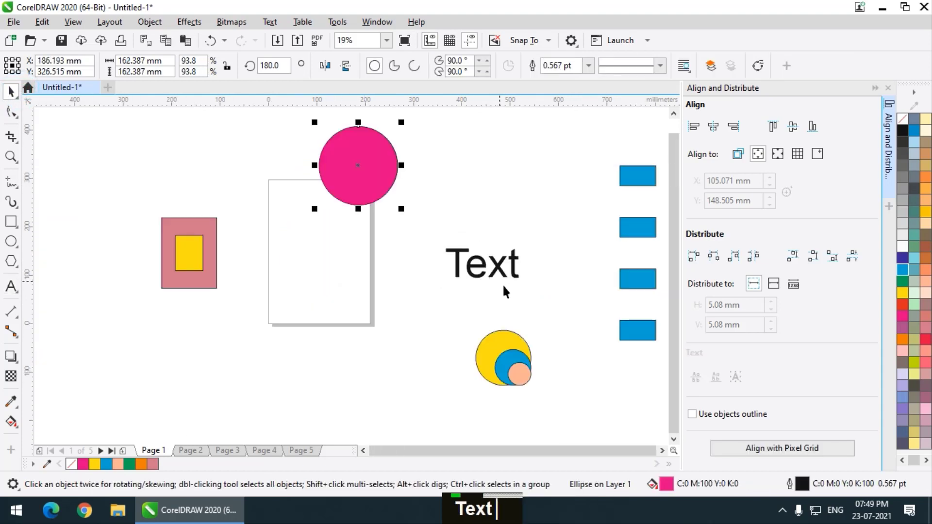
double_click(482, 266)
key("p")
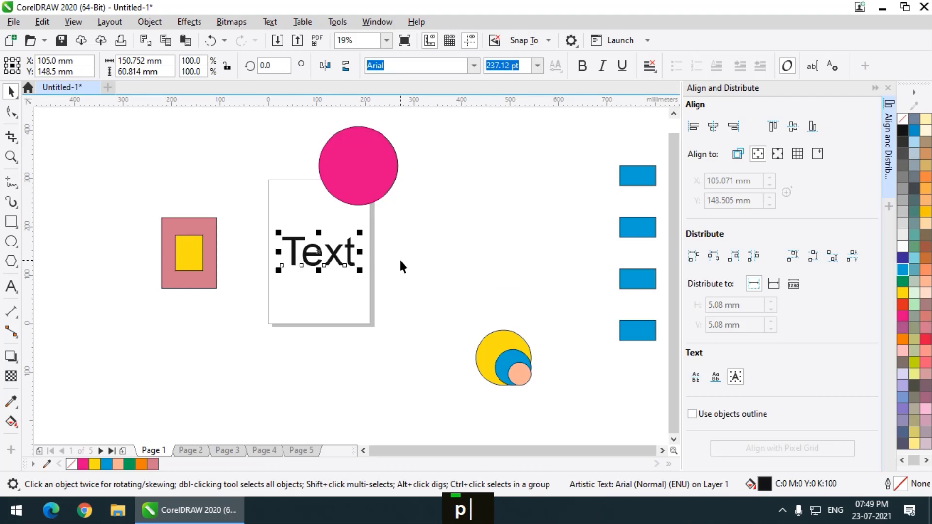
scroll(398, 258, "down", 1)
scroll(392, 232, "up", 1)
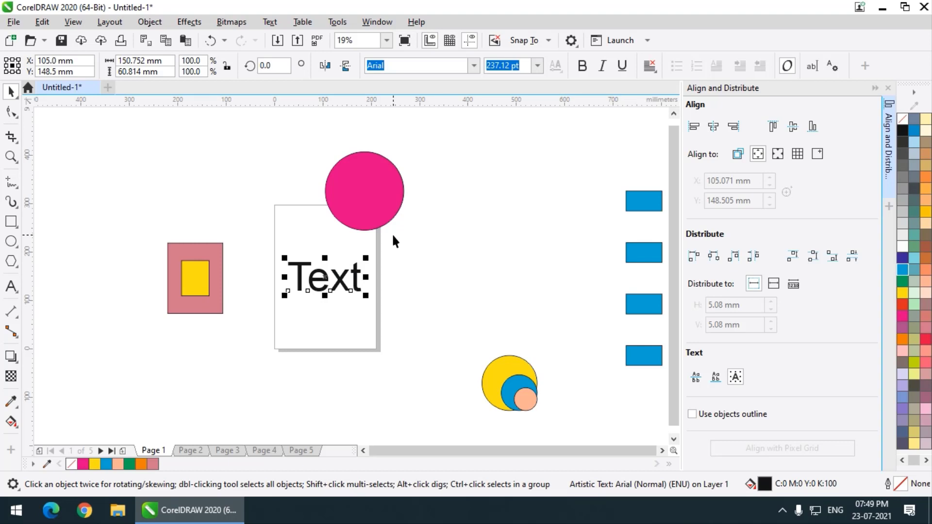
scroll(307, 241, "down", 1)
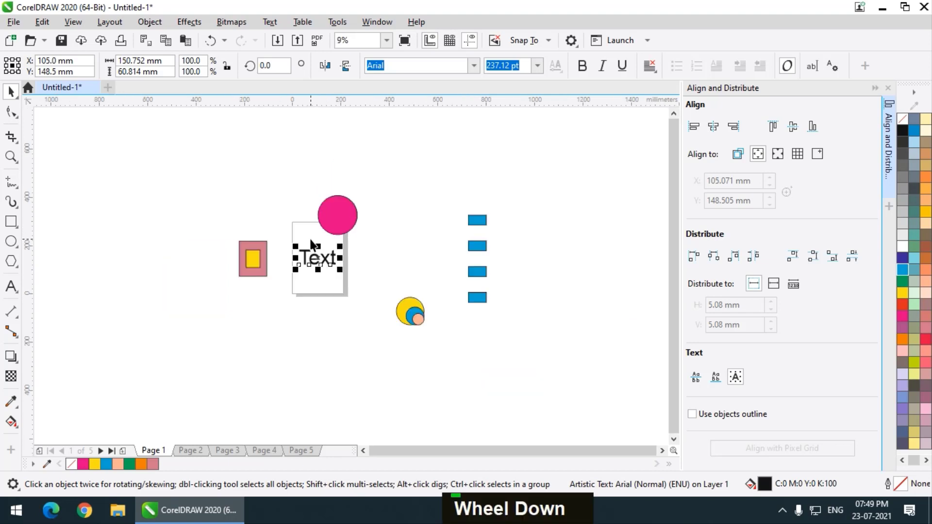
scroll(310, 237, "up", 1)
scroll(301, 248, "down", 1)
scroll(330, 218, "up", 1)
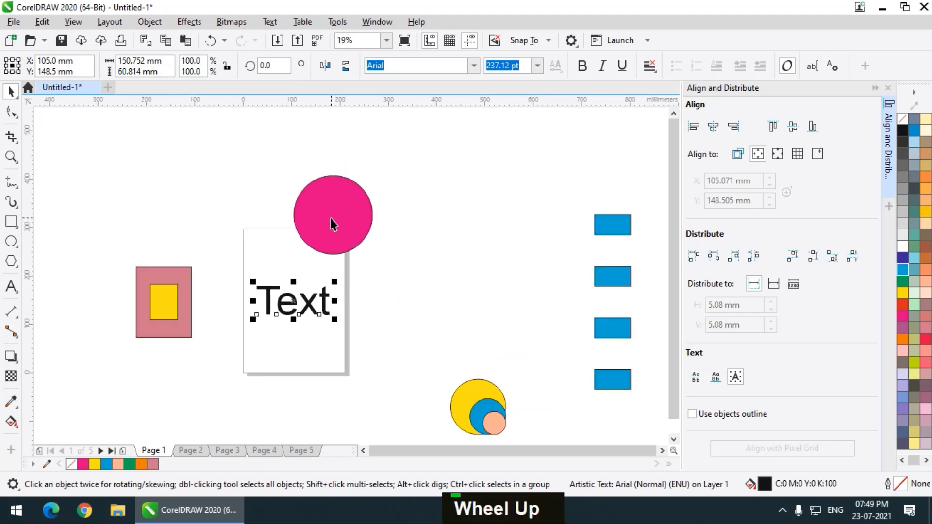
Replace the pink circle with a duplicate of it positioned at the page's top edge, above the text.
left_click_drag(331, 218, 214, 197)
right_click(214, 197)
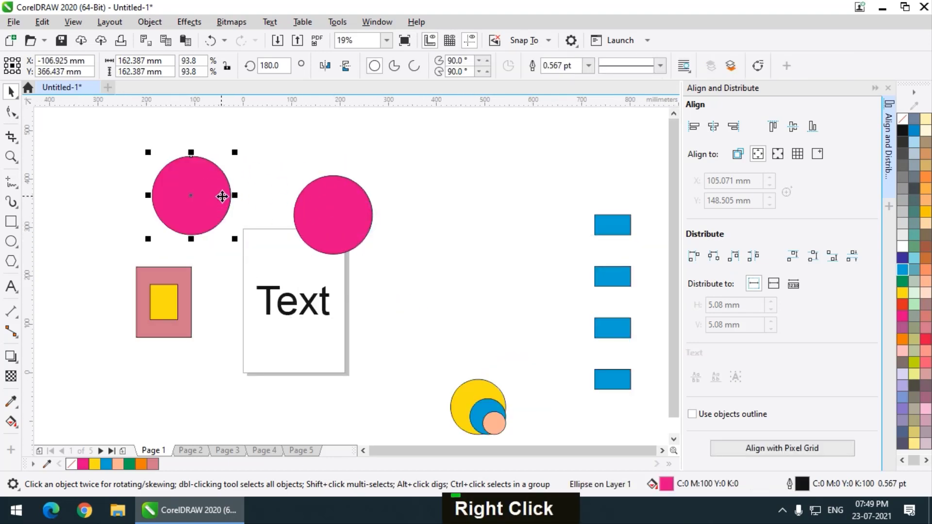
left_click(331, 219)
key("Delete")
left_click_drag(206, 198, 305, 196)
scroll(315, 204, "up", 1)
scroll(315, 203, "down", 1)
scroll(302, 208, "up", 1)
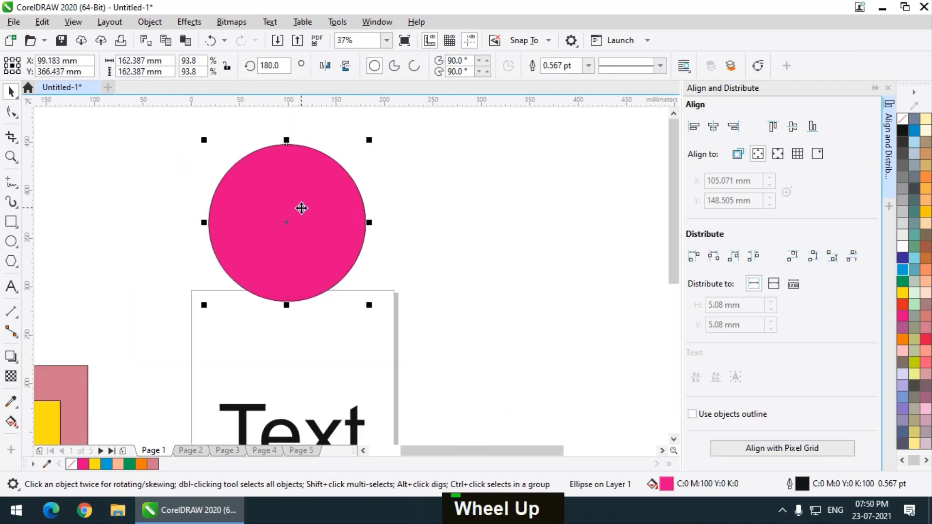
Duplicate the pink circle so the copy touches the original's right side, and delete the copy.
left_click_drag(312, 241, 470, 239)
right_click(470, 239)
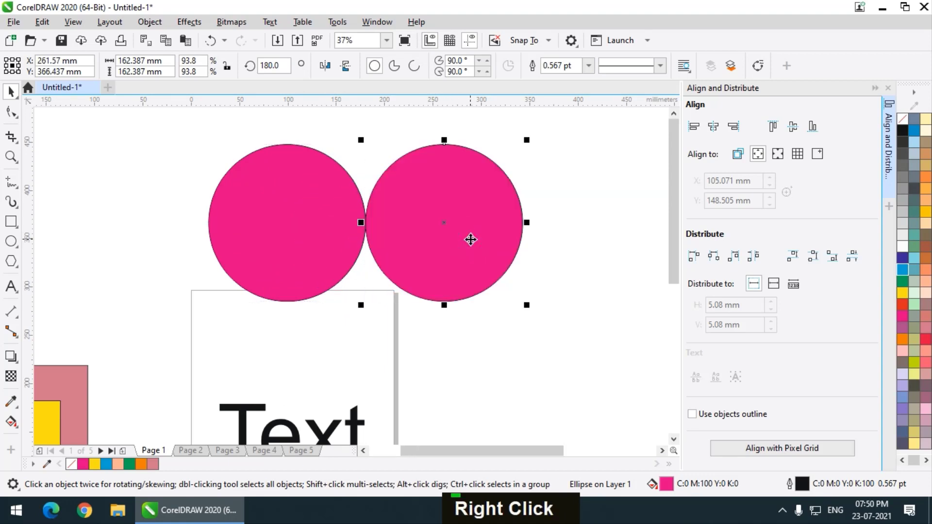
key("Delete")
Create a horizontally mirrored copy of the pink circle against its right side, and delete that copy.
left_click(250, 233)
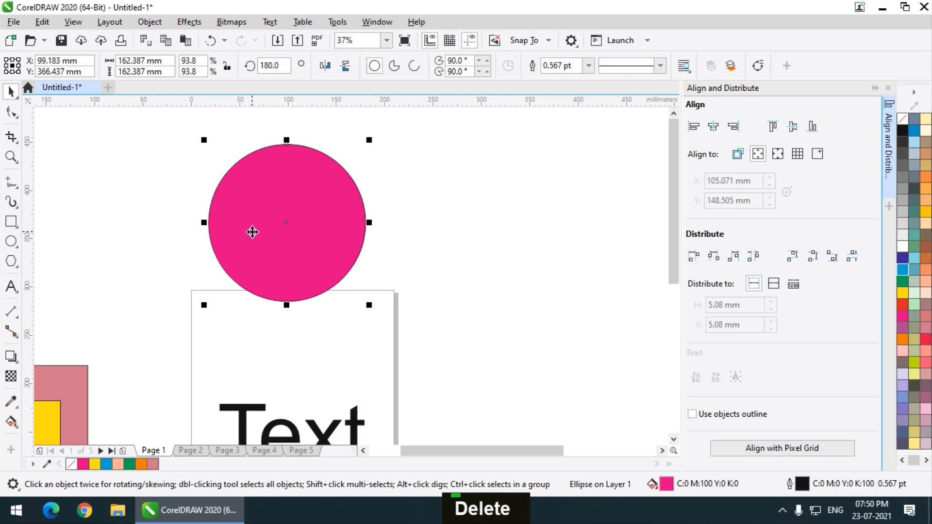
left_click(203, 222, "ctrl")
left_click_drag(203, 222, 382, 226)
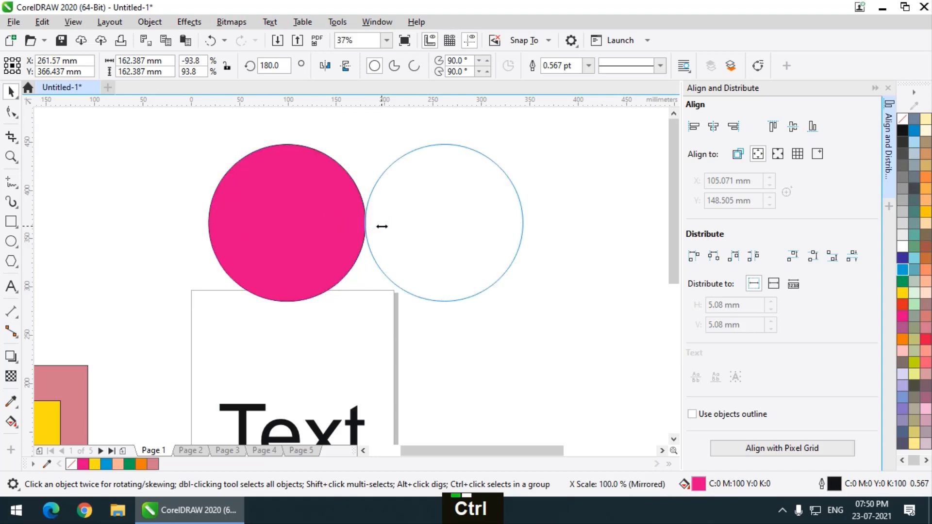
left_click_drag(382, 226, 381, 223)
right_click(381, 223, "ctrl")
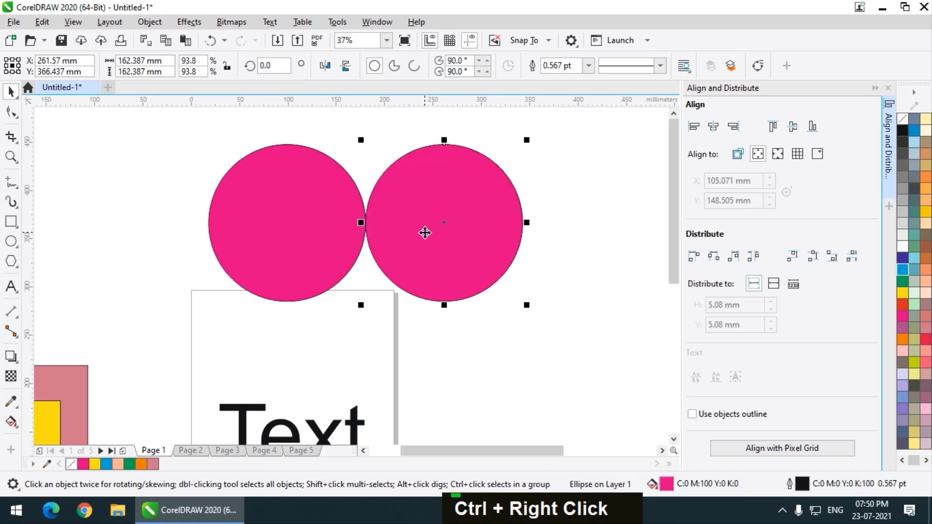
key("Delete")
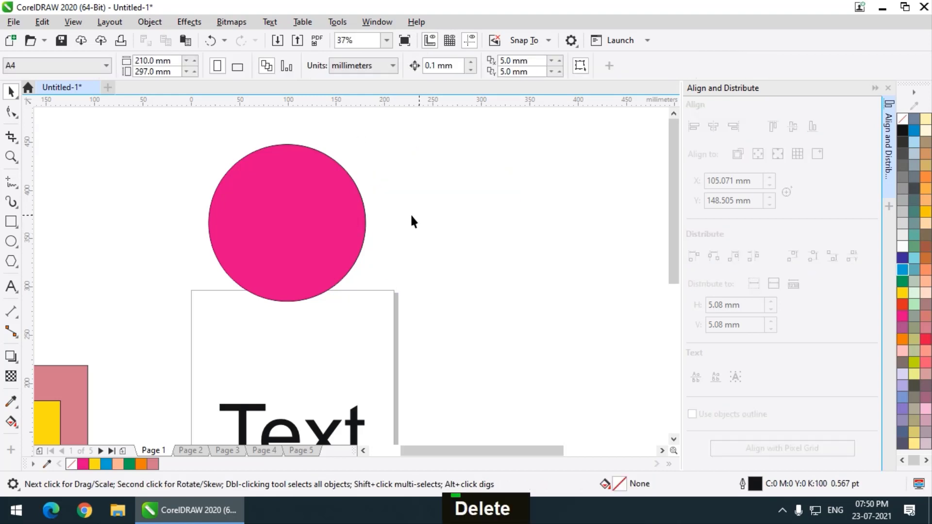
Delete the remaining pink circle above the page.
scroll(338, 215, "down", 1)
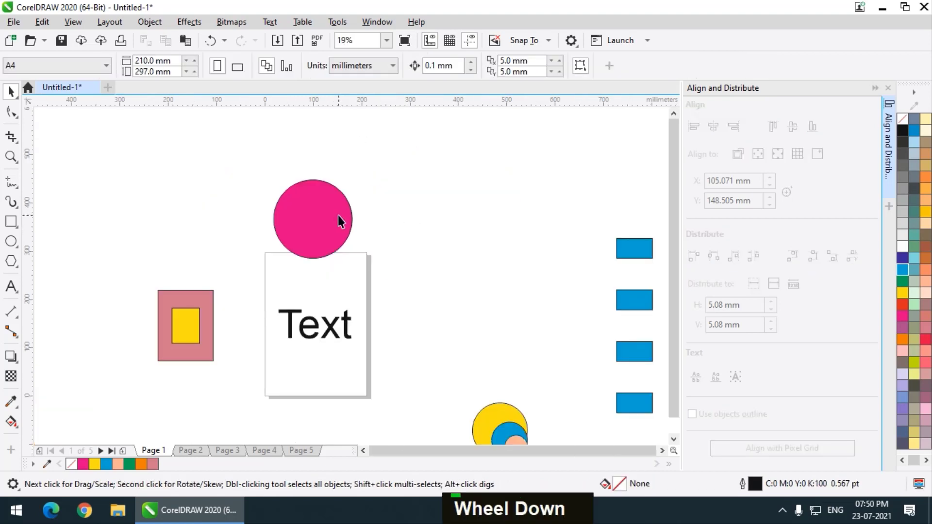
scroll(310, 220, "down", 1)
scroll(311, 219, "up", 1)
left_click(311, 220)
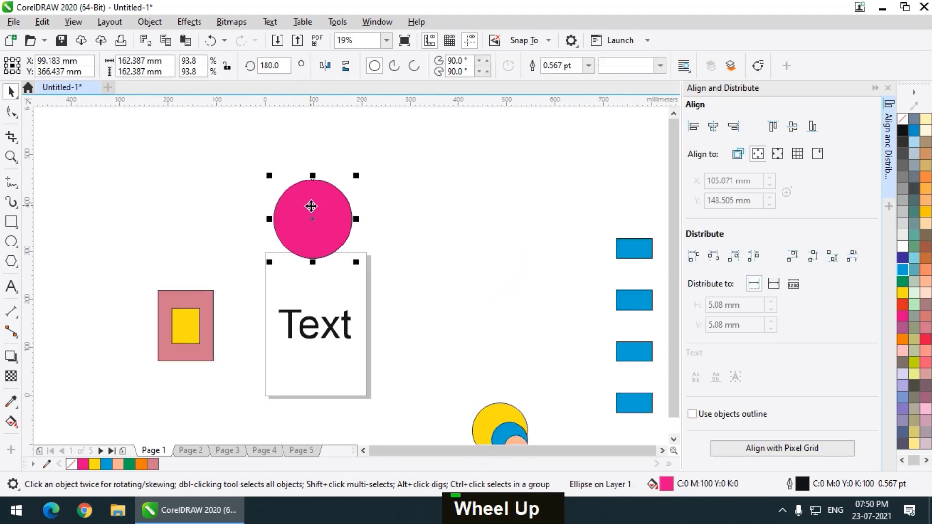
key("Delete")
Move the column of four blue rectangles between the pink rectangle and the page's left edge.
scroll(305, 208, "down", 1)
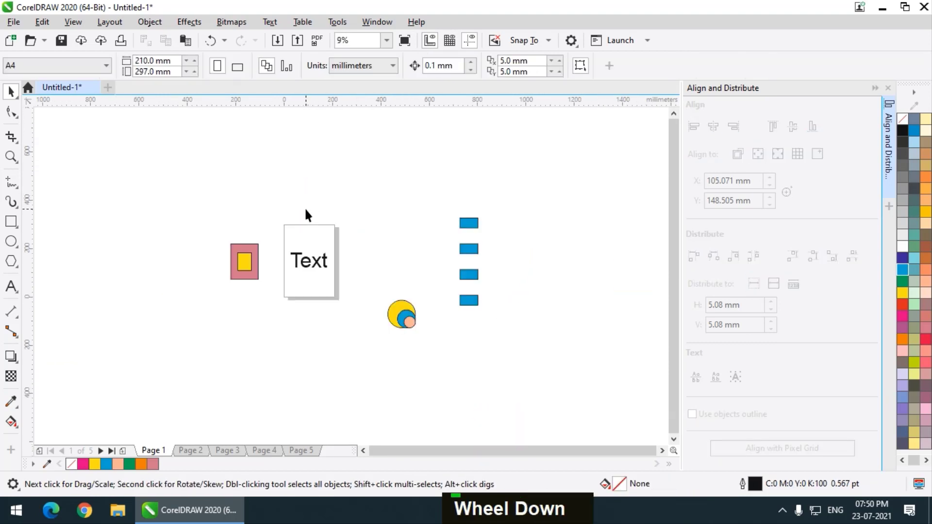
scroll(293, 193, "up", 1)
scroll(293, 262, "down", 1)
left_click_drag(550, 181, 434, 285)
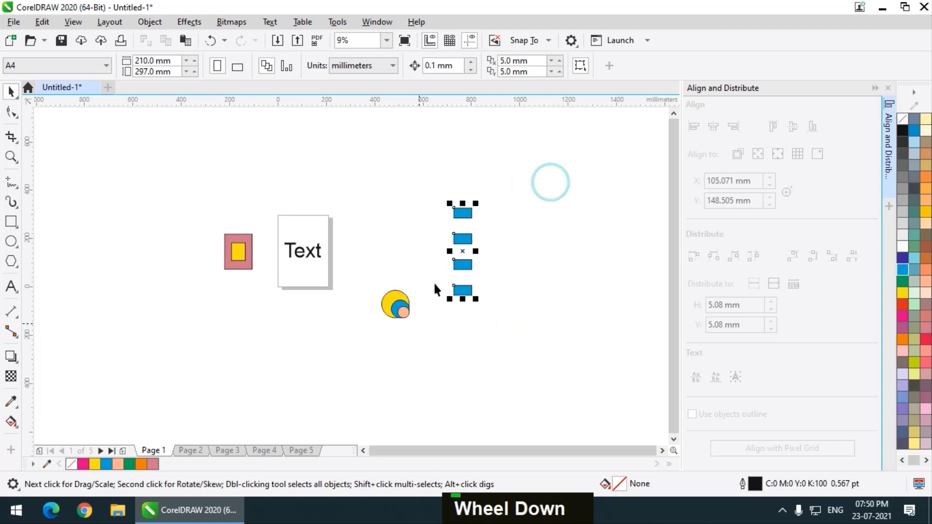
left_click_drag(457, 236, 259, 242)
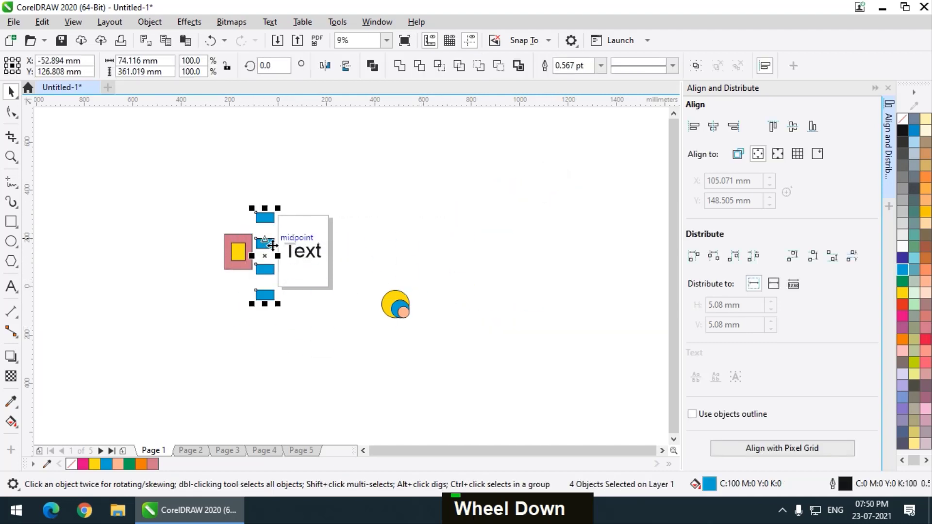
scroll(287, 252, "up", 1)
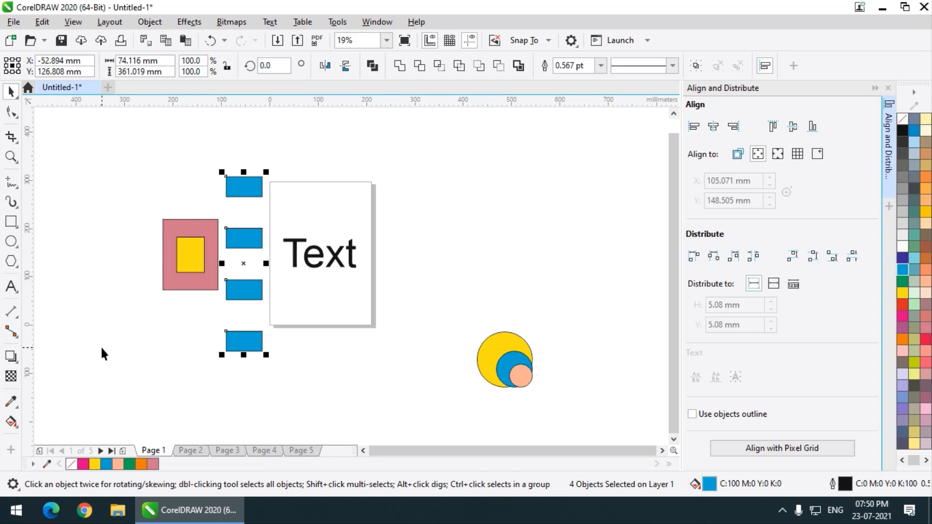
Go to the document's last page and insert one A4 portrait page after page 5.
key("Page_Down")
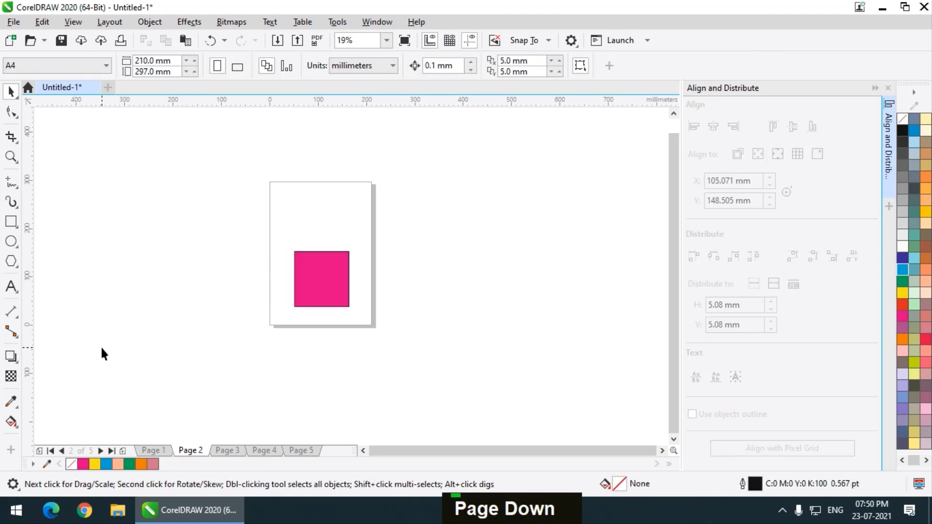
key("Page_Down")
key("Page_Down")
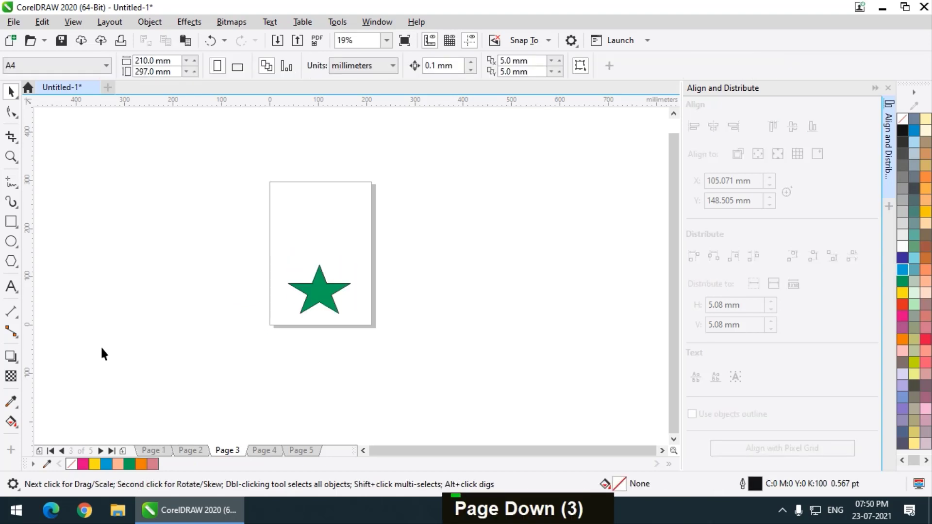
key("Page_Down")
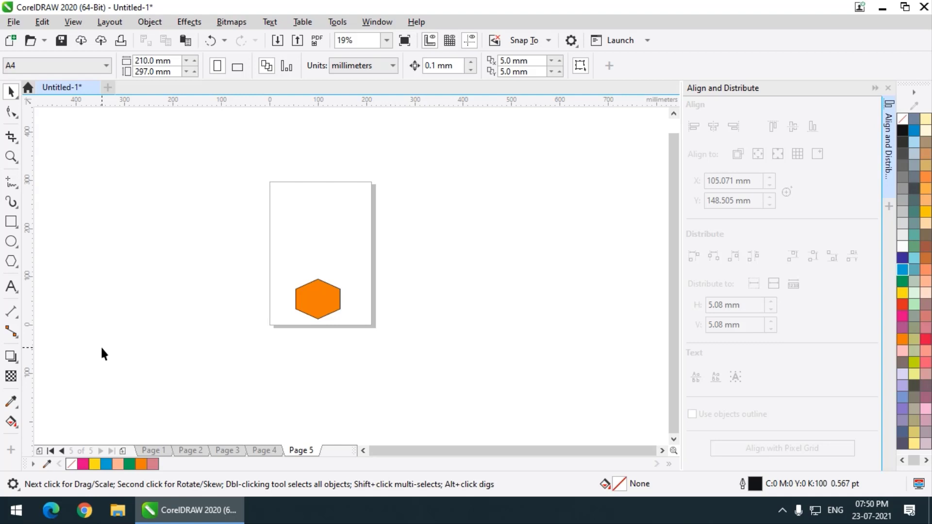
key("Page_Down")
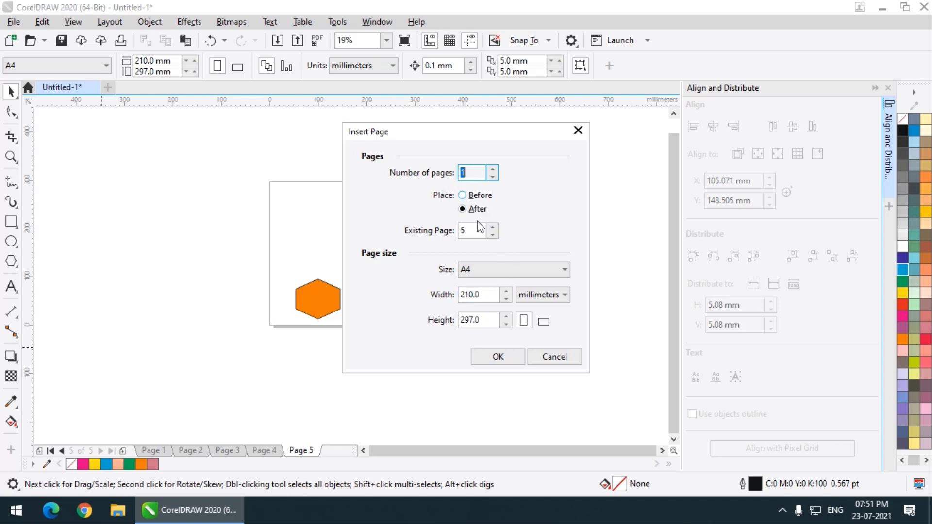
left_click(494, 357)
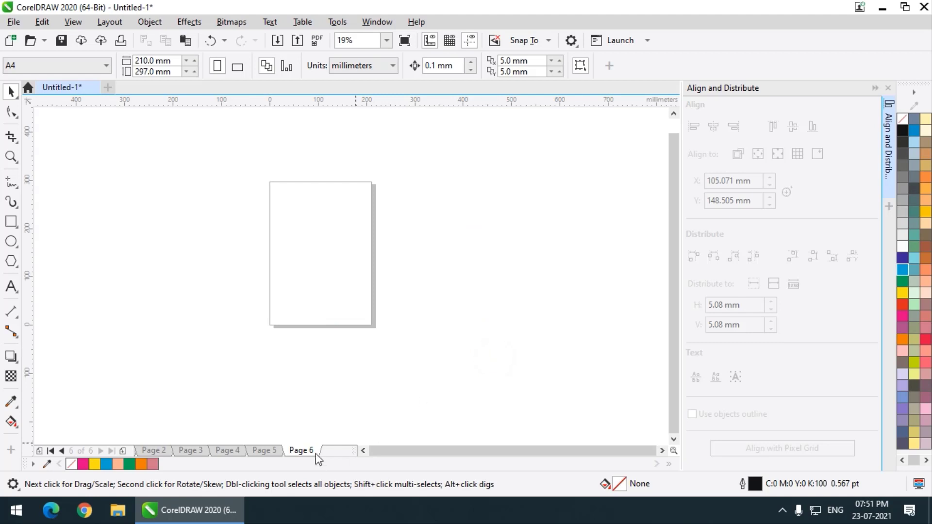
Browse back and forth through the document's pages and return to page 1 without inserting a page before it.
left_click(273, 449)
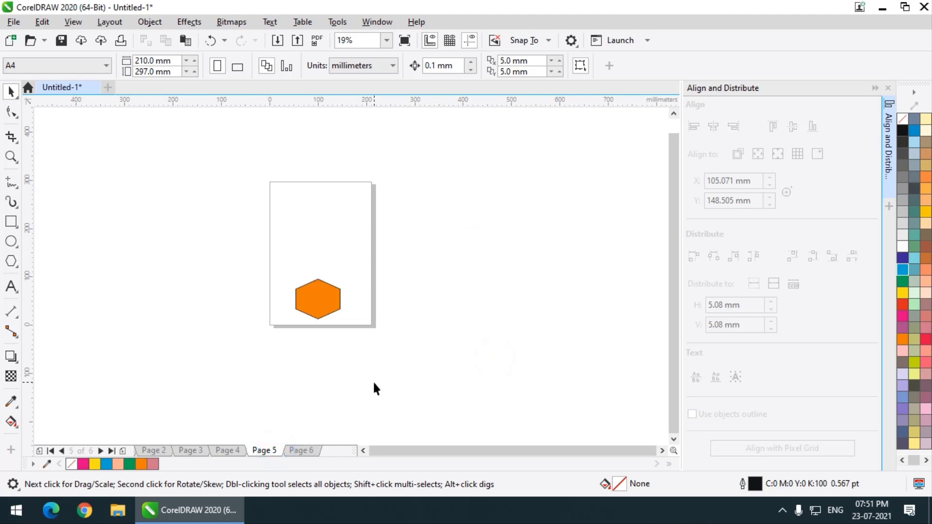
key("Page_Up")
key("Page_Up")
key("Page_Up")
key("Page_Down")
key("Page_Down")
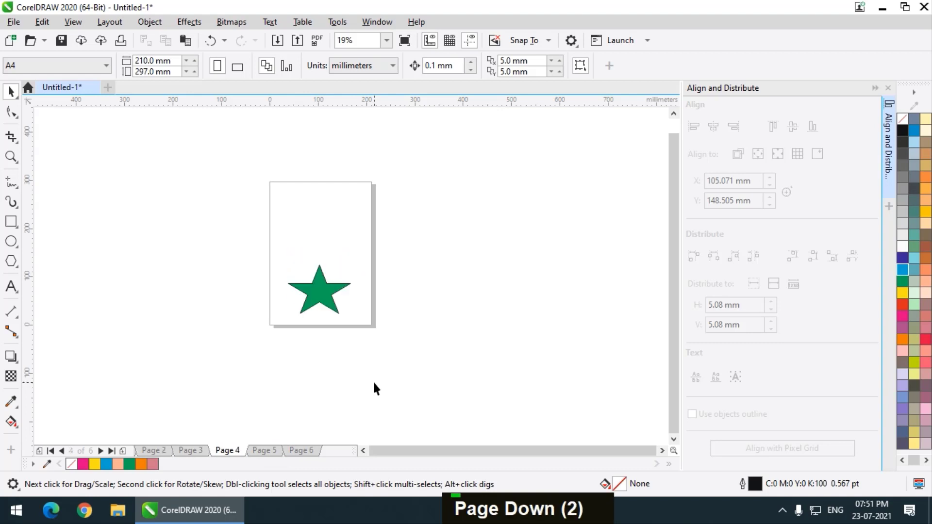
key("Page_Down")
key("Page_Down")
key("Page_Up")
key("Page_Up")
key("Page_Up")
key("Page_Up")
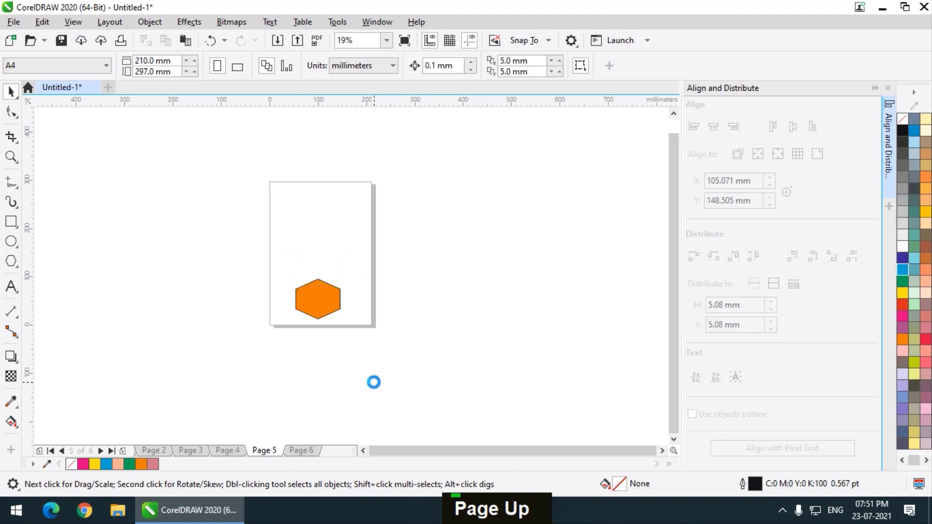
key("Page_Up")
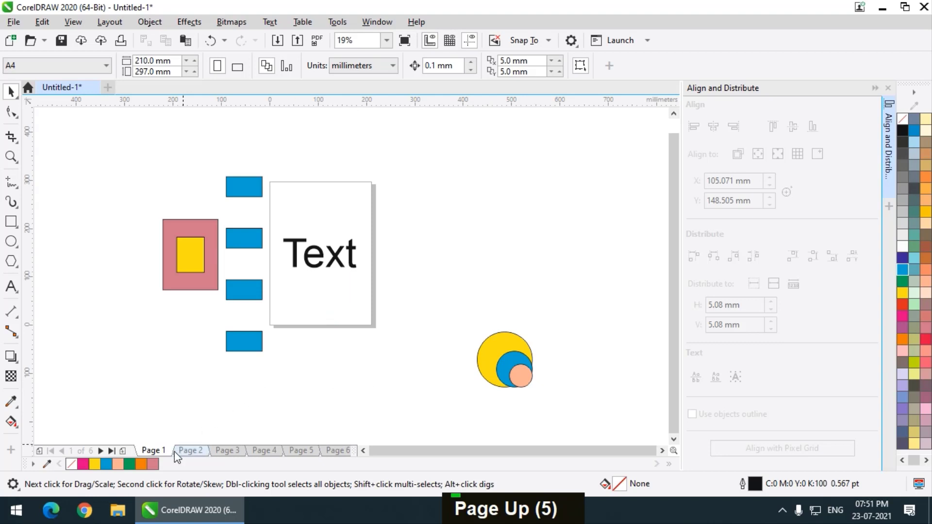
key("Page_Up")
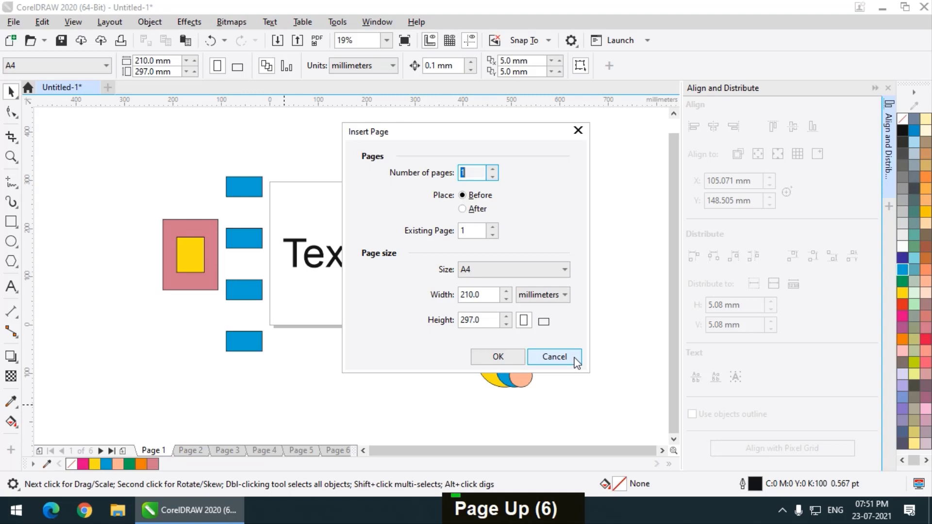
left_click(554, 357)
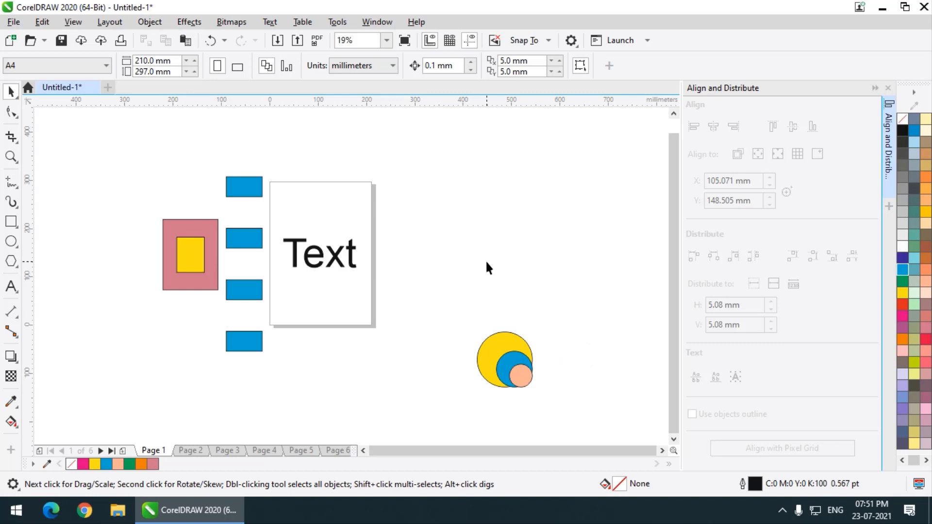
Move the three overlapping circles together against the page's right edge and deselect them.
left_click_drag(619, 287, 438, 412)
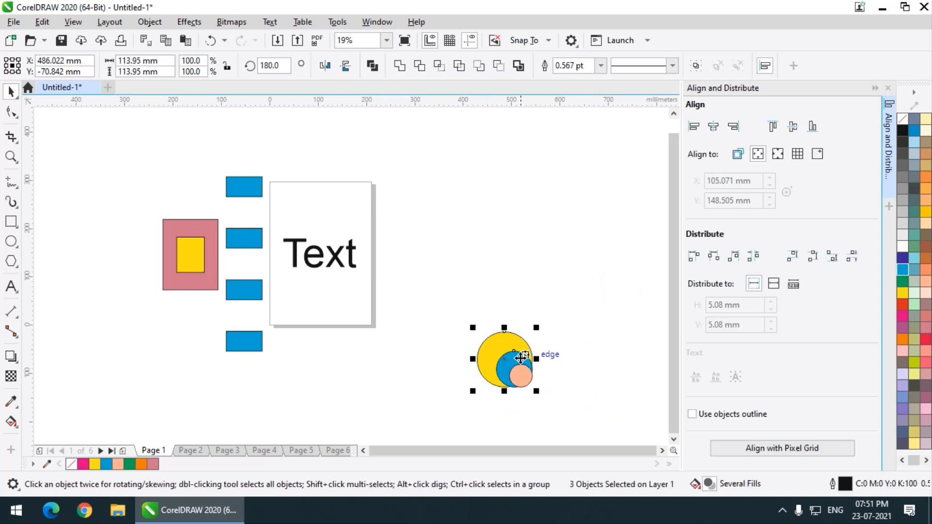
left_click_drag(531, 350, 395, 233)
left_click(505, 240)
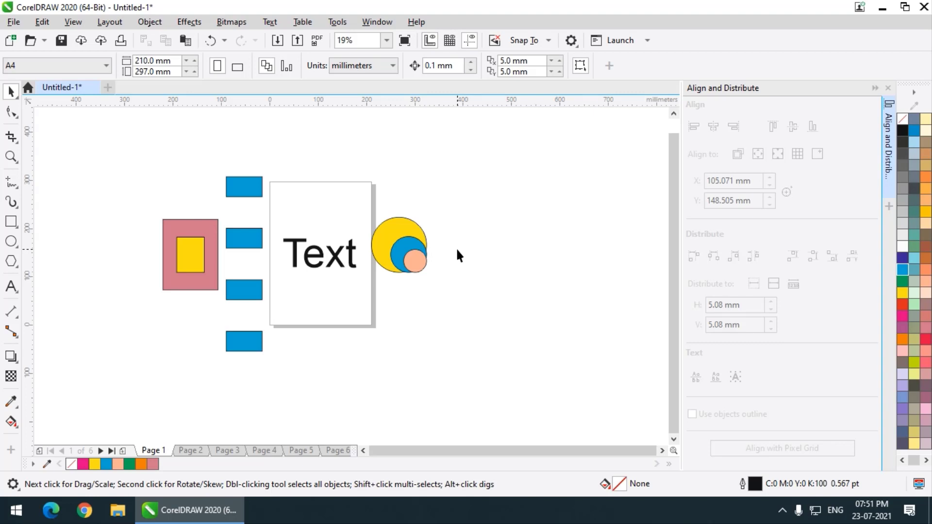
Move the lowest blue rectangle up to just below the third one, and close the Align and Distribute docker.
key("shift+F4")
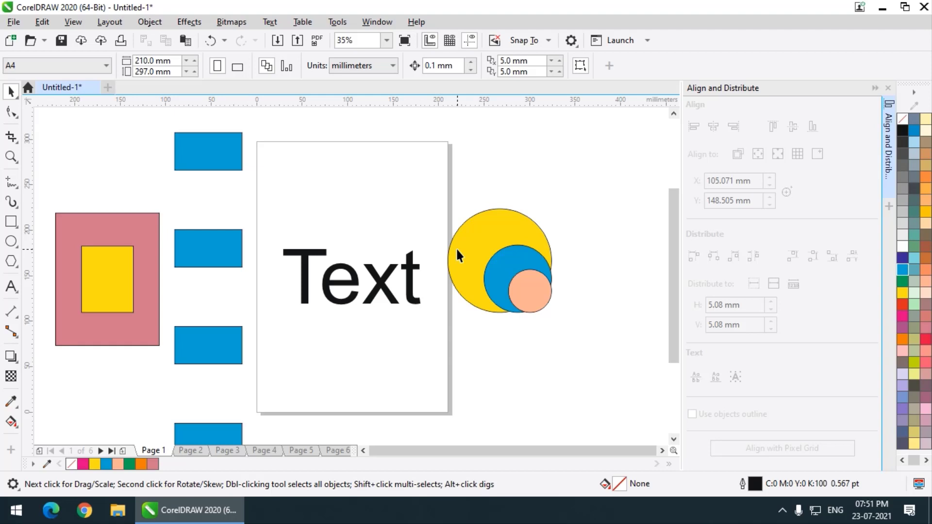
left_click_drag(226, 432, 217, 392)
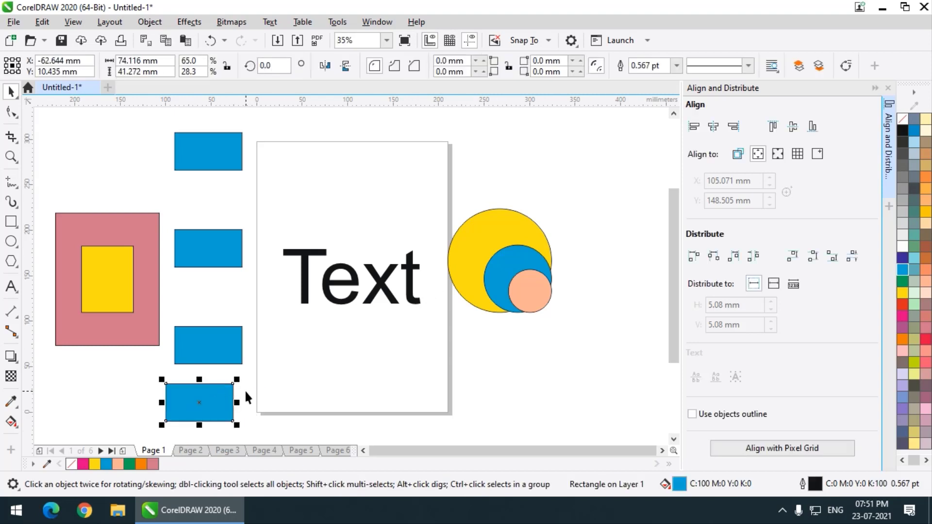
scroll(324, 296, "down", 5)
scroll(490, 330, "up", 5)
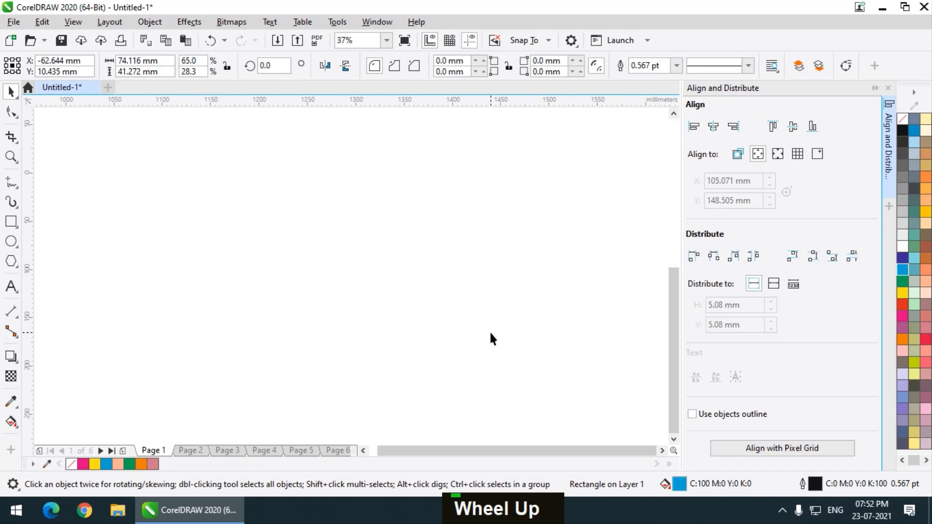
key("shift+F4")
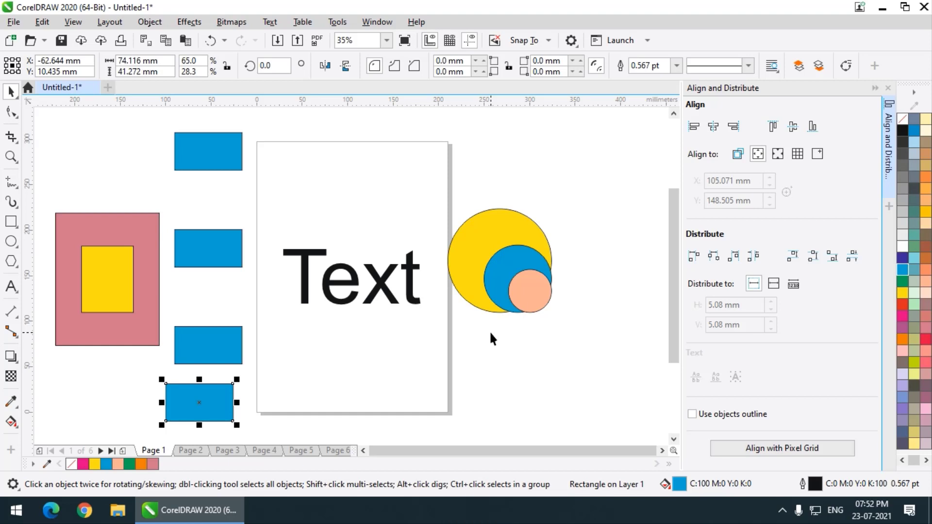
left_click(888, 87)
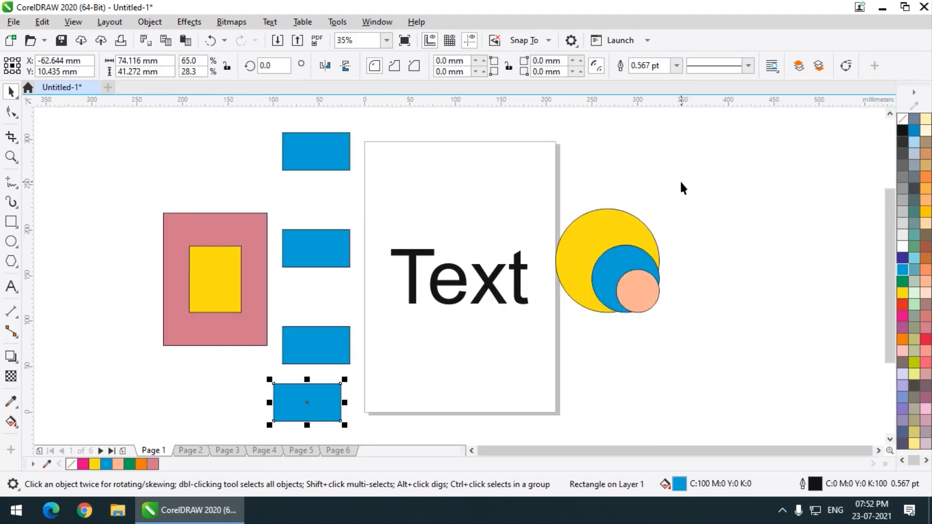
Duplicate the small peach circle diagonally down to the right, repeat the duplication four times, and delete all five copies.
scroll(437, 245, "down", 2)
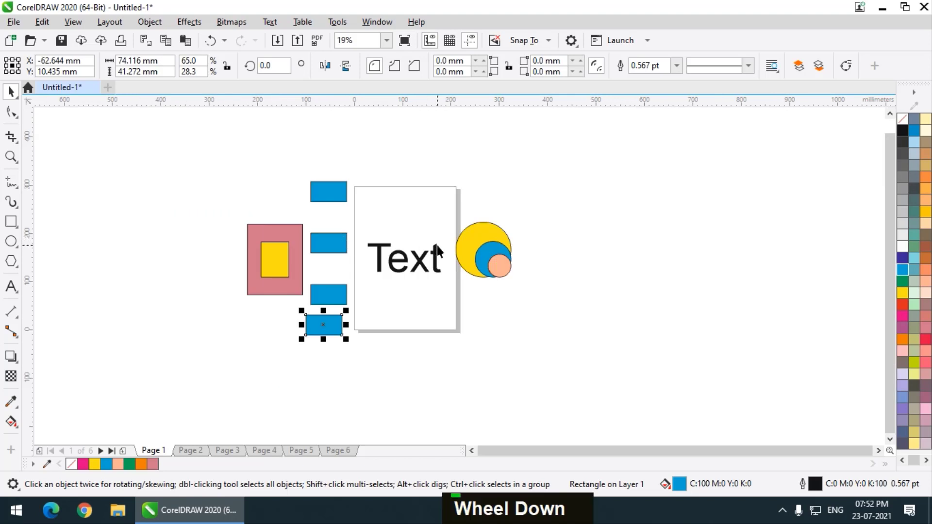
scroll(538, 232, "up", 2)
left_click_drag(578, 302, 643, 338)
right_click(644, 338)
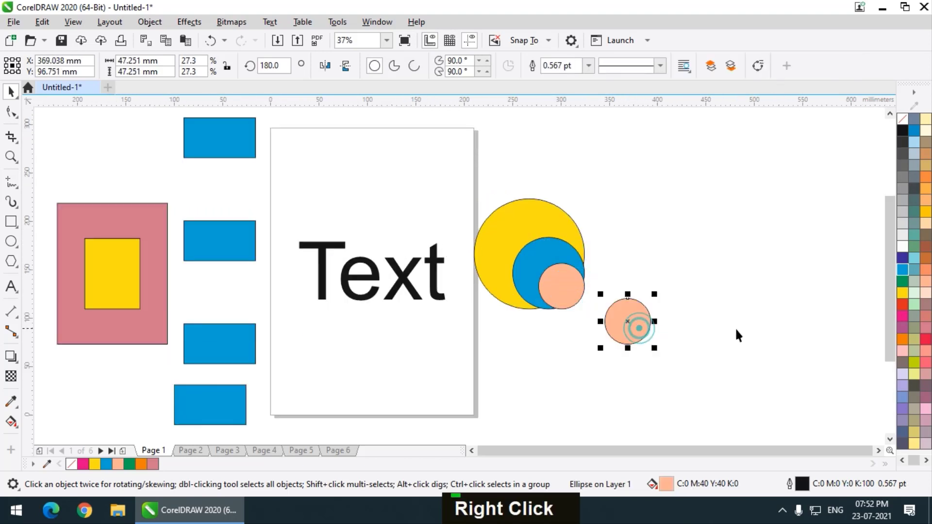
scroll(421, 204, "down", 2)
key("ctrl+r")
key("ctrl+r")
key("ctrl+r")
key("ctrl+r")
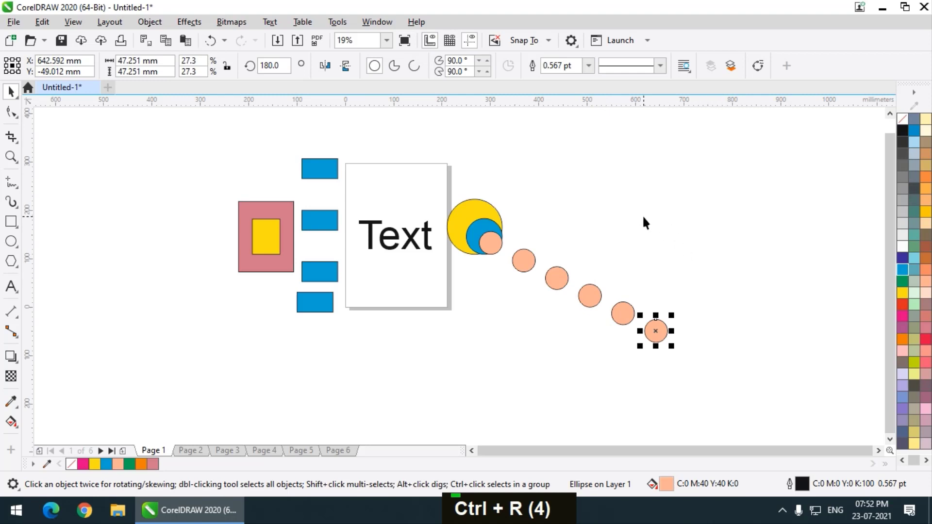
left_click_drag(748, 180, 500, 387)
key("Delete")
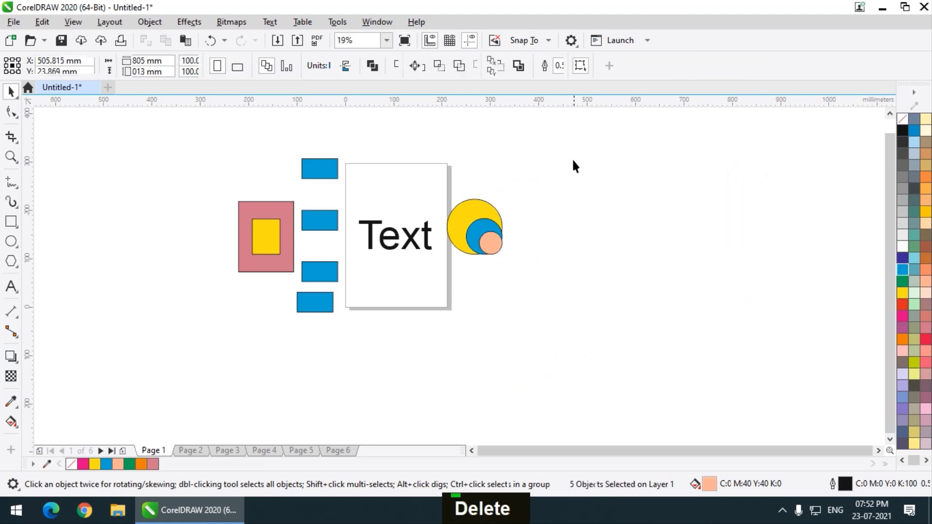
Delete the three overlapping circles beside the page and undo the deletion.
left_click_drag(572, 158, 440, 298)
key("Delete")
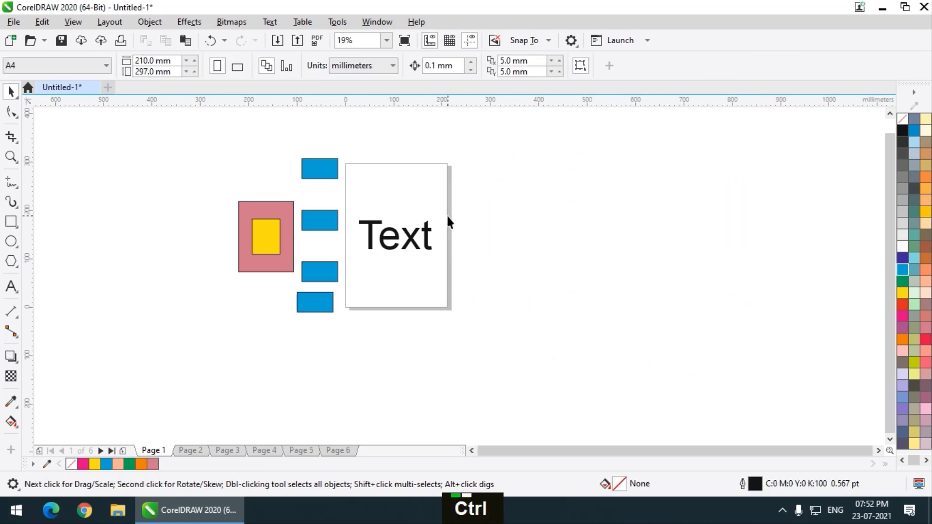
key("ctrl+z")
Open the Export dialog and cancel it without exporting.
scroll(367, 173, "up", 1)
scroll(353, 189, "down", 1)
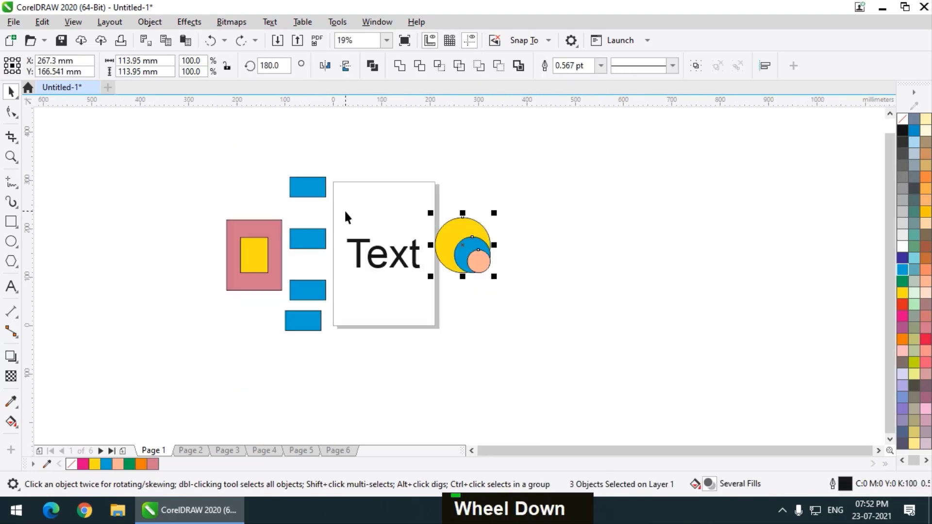
scroll(344, 209, "up", 1)
key("shift+F4")
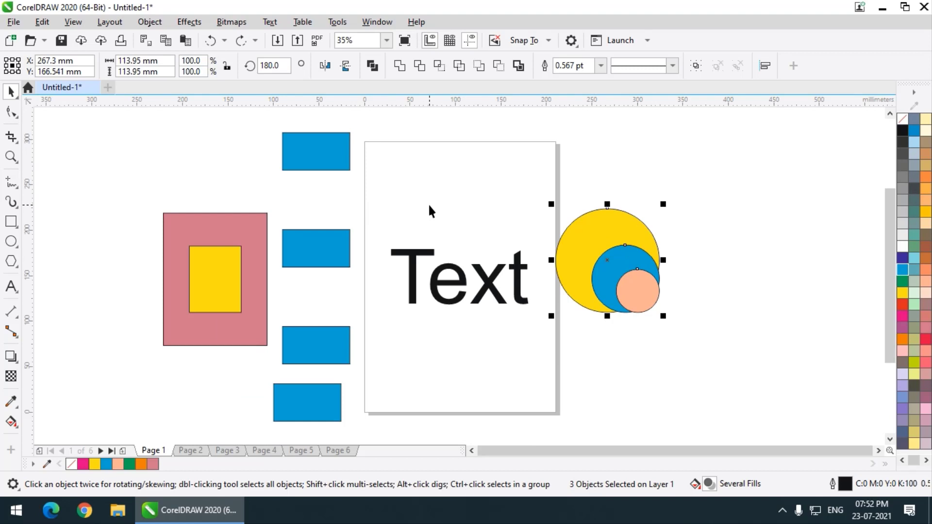
key("ctrl")
key("ctrl+e")
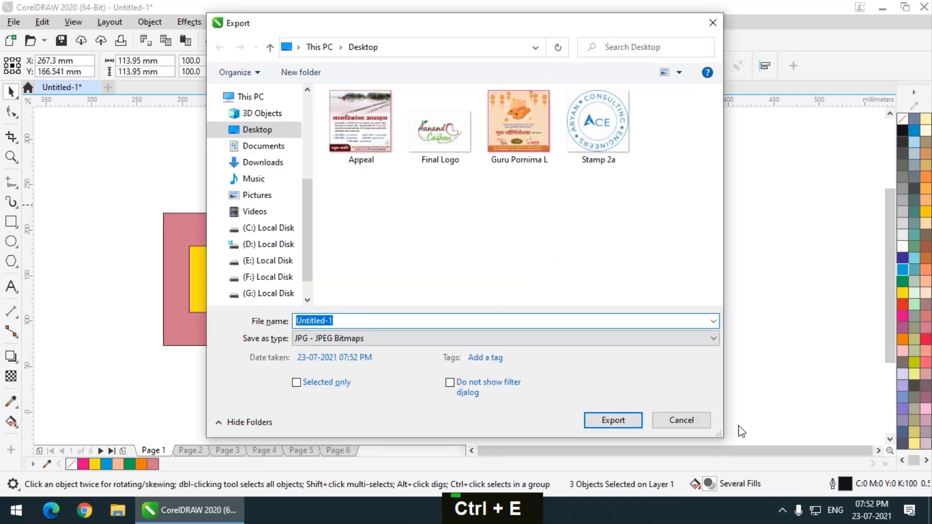
left_click(704, 425)
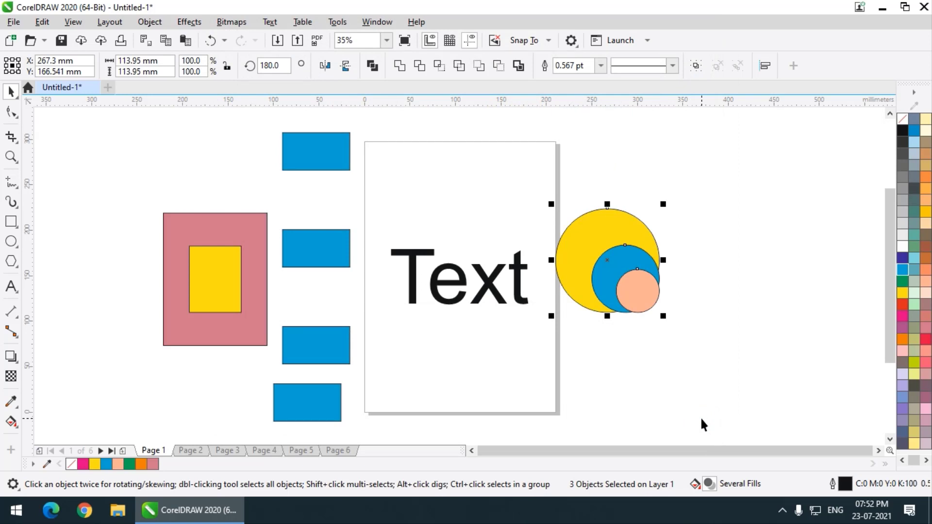
Move the topmost blue rectangle onto the page's top edge, above the text.
scroll(414, 242, "down", 2)
scroll(415, 238, "up", 2)
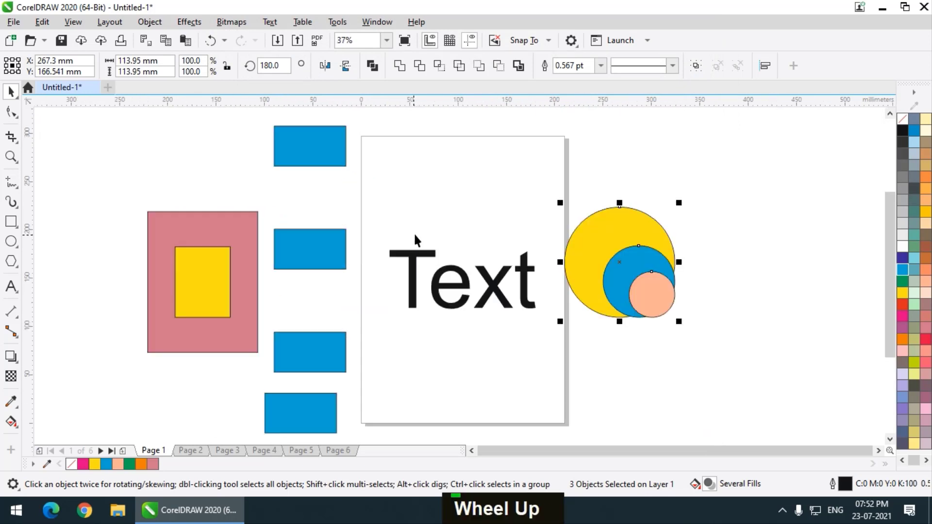
scroll(327, 211, "down", 2)
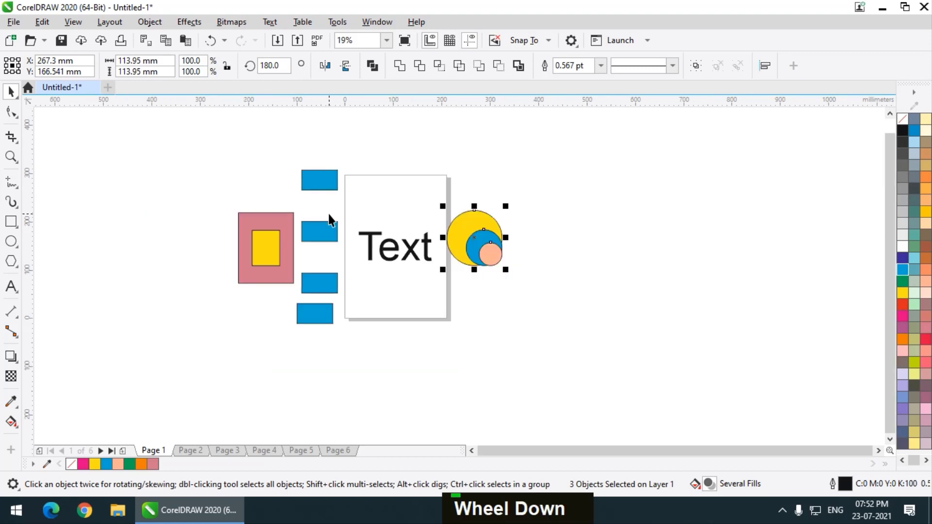
scroll(327, 214, "up", 2)
left_click(324, 173)
left_click_drag(445, 175, 447, 175)
Rotate the blue rectangle on the page's top edge 15 degrees clockwise, to 345 degrees, and undo the rotation.
left_click(427, 166)
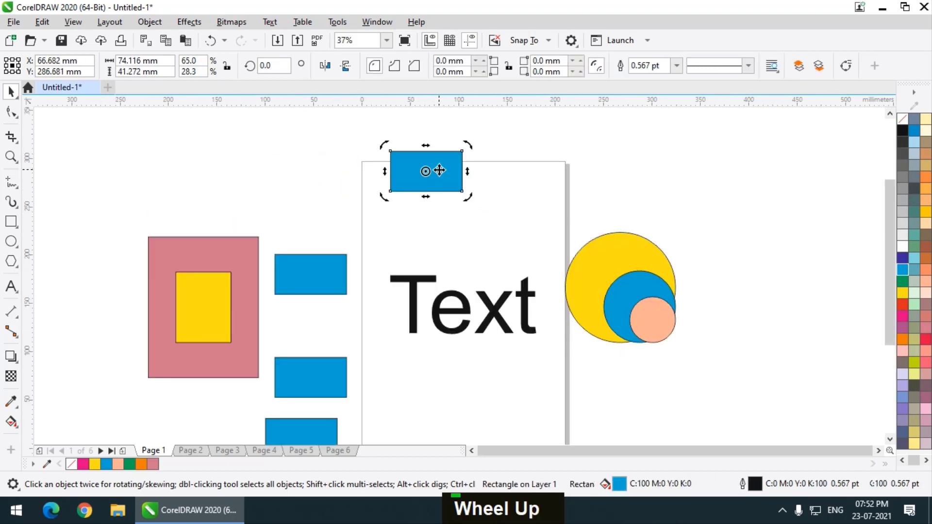
scroll(459, 151, "up", 2)
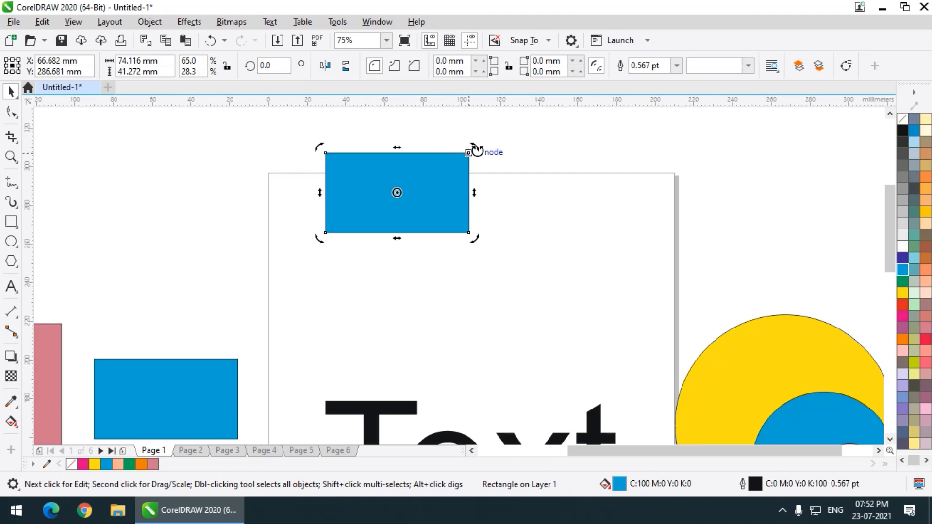
left_click_drag(477, 150, 498, 179)
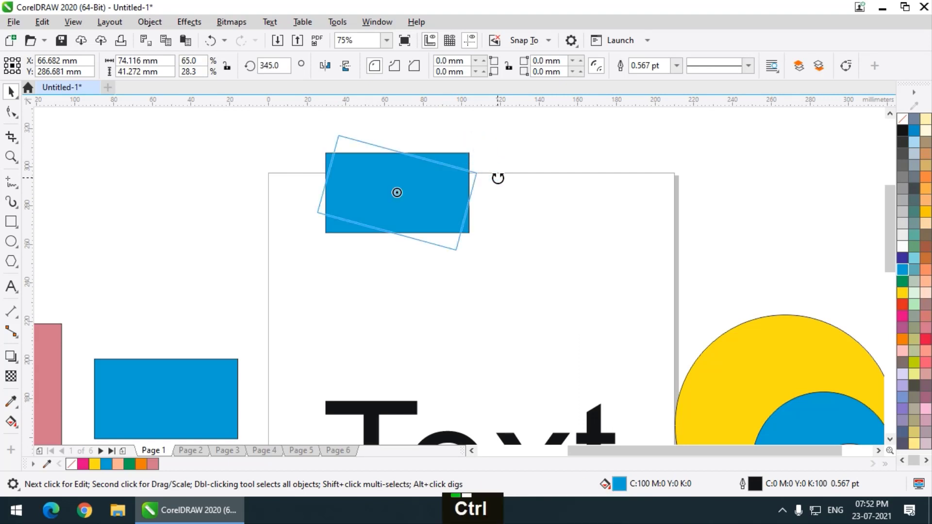
left_click_drag(497, 178, 514, 189)
scroll(461, 158, "up", 2)
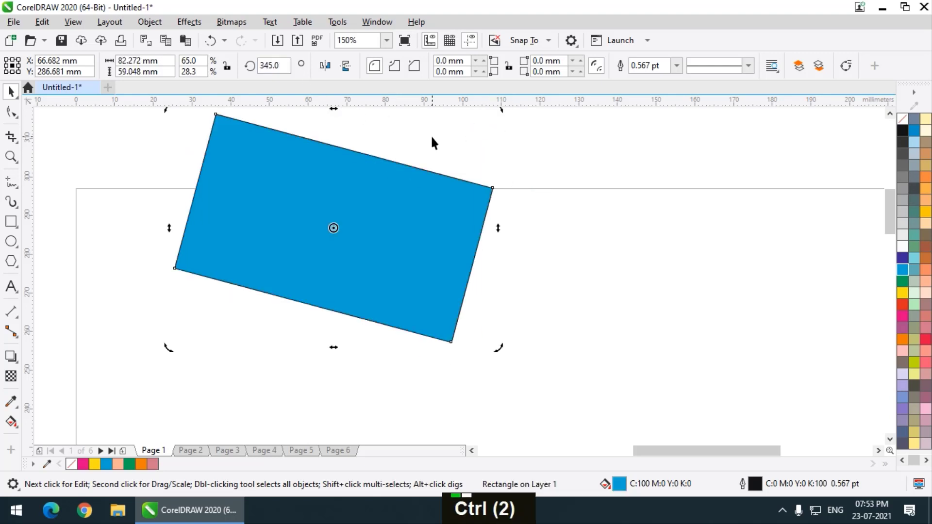
key("ctrl+z")
scroll(431, 208, "down", 2)
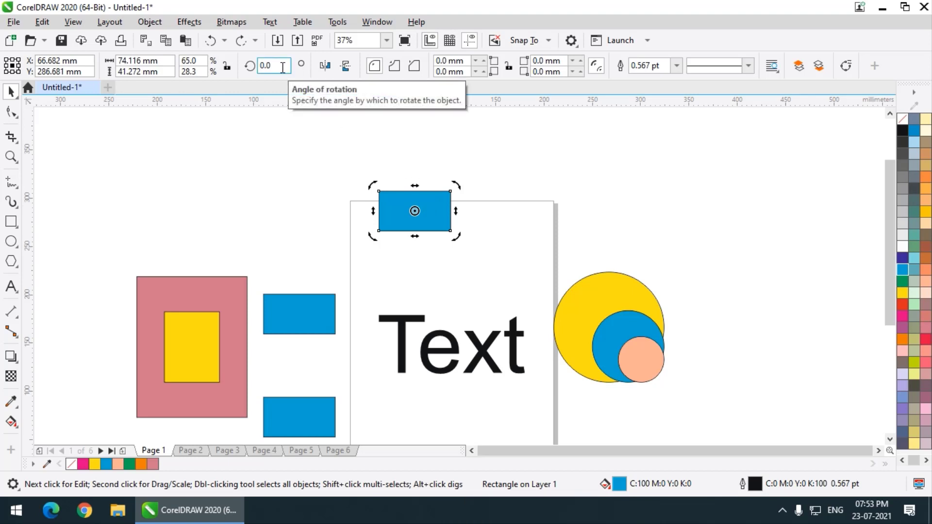
scroll(306, 197, "down", 1)
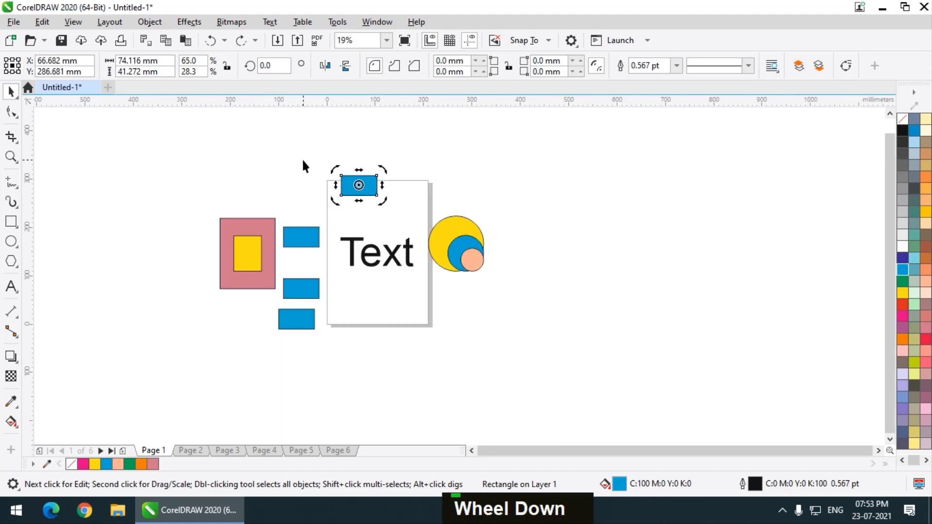
Move the large yellow circle straight up, clear of the two smaller circles, and fill it with red.
scroll(305, 183, "up", 1)
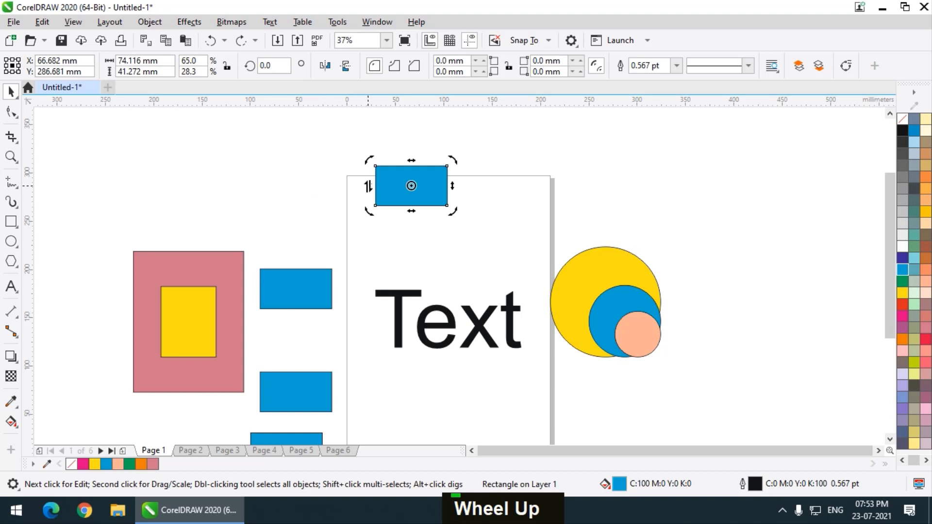
scroll(369, 184, "down", 1)
scroll(383, 169, "up", 1)
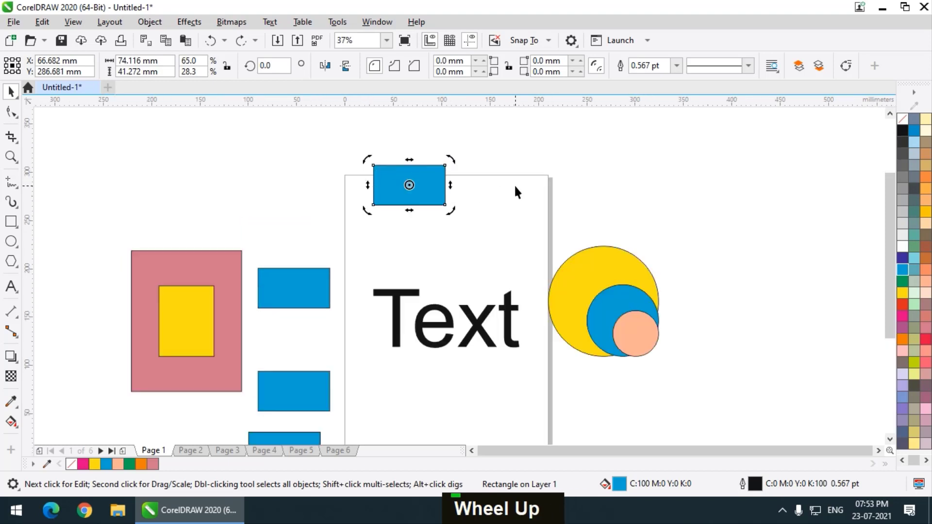
left_click_drag(593, 258, 583, 170)
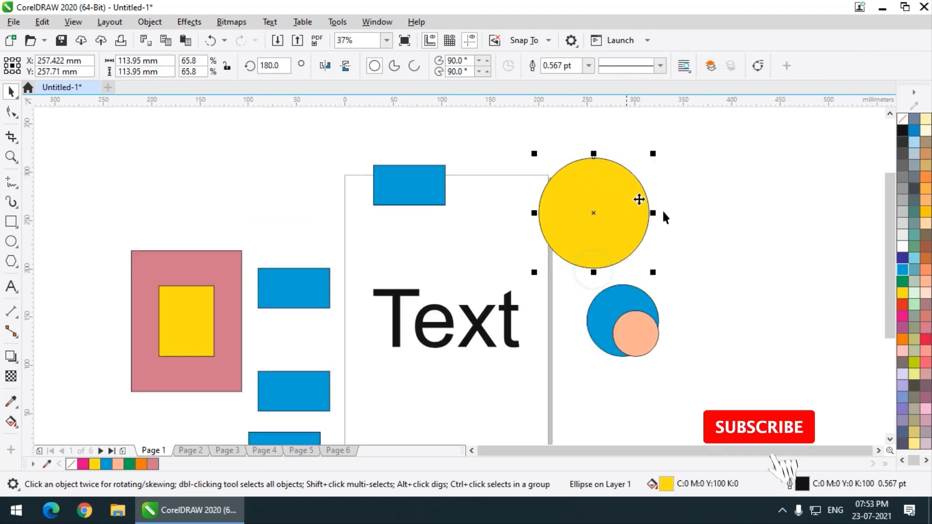
left_click(903, 305)
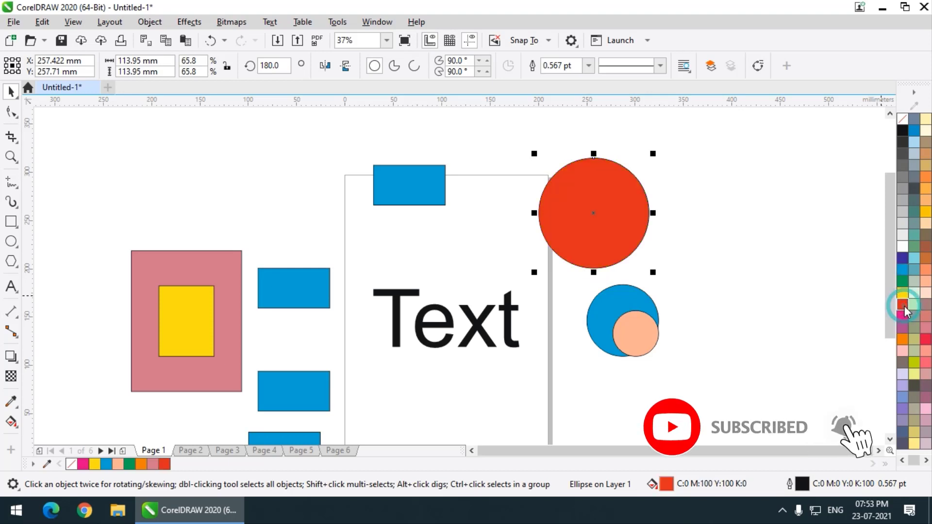
Give the large red circle a green outline with a width of 24 pt.
right_click(901, 281)
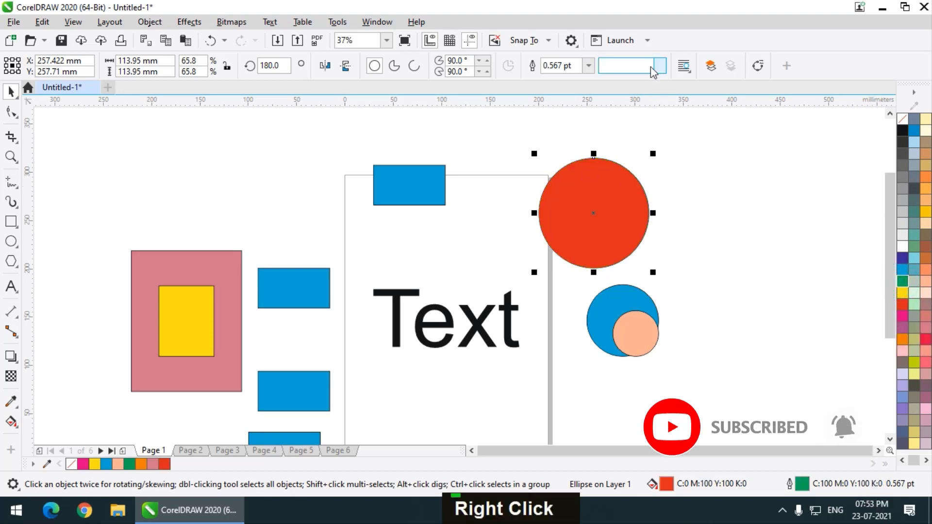
left_click(589, 69)
left_click(583, 210)
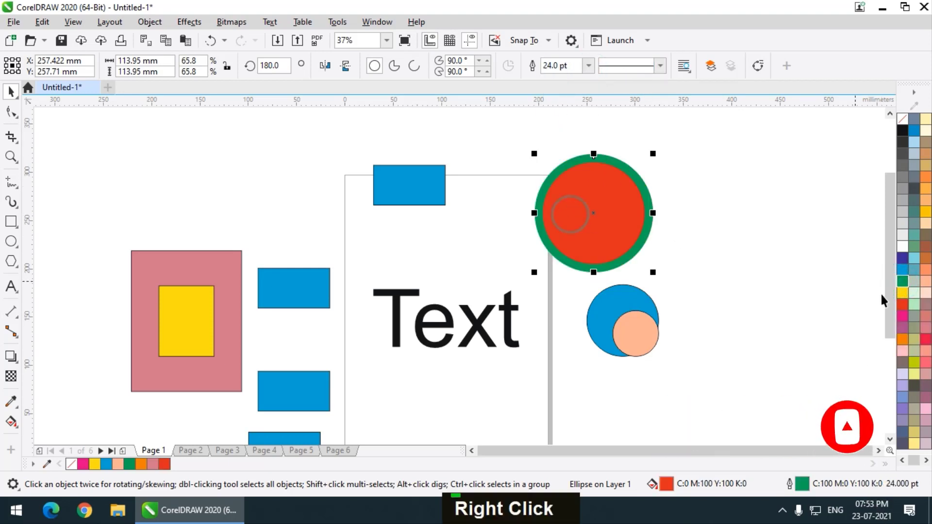
Recolor the large circle with a blue outline (C100 M100) and a yellow fill.
right_click(901, 259)
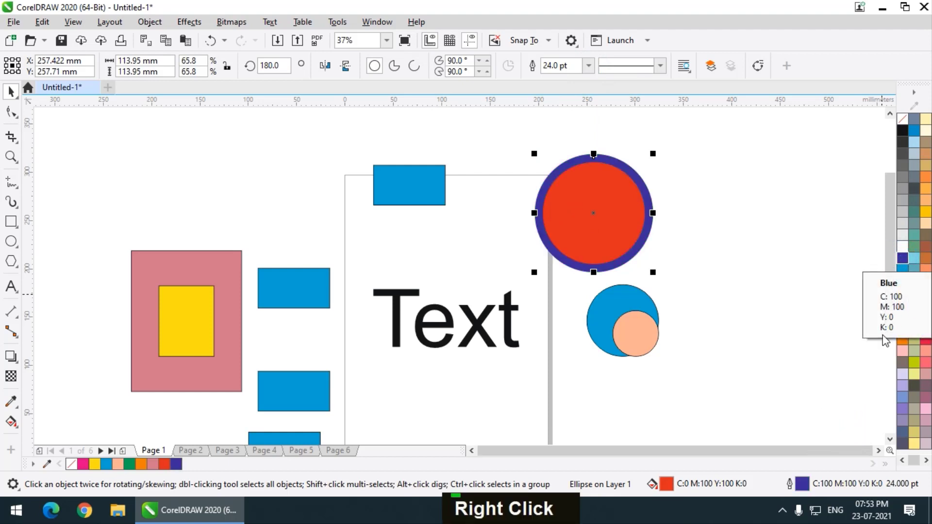
left_click(902, 292)
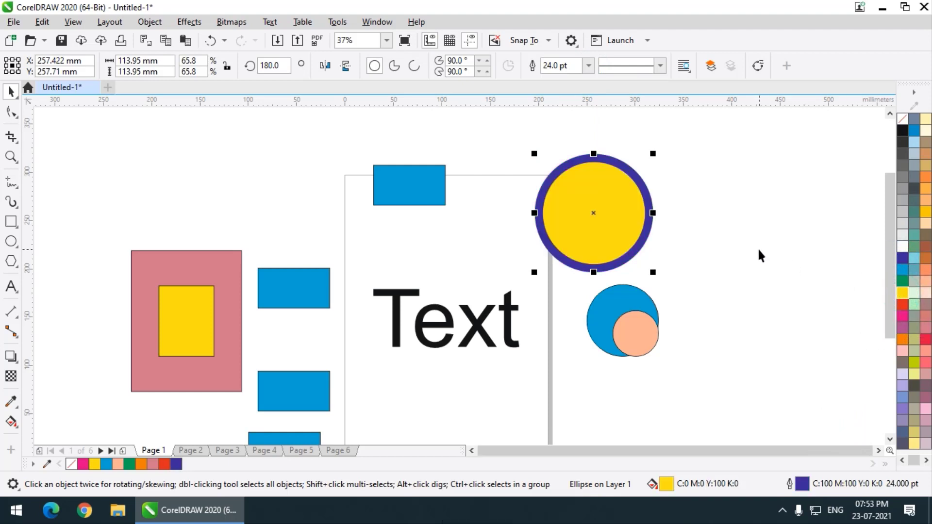
Enlarge the circle proportionally to about 136 mm in diameter and move it over the page's upper-right corner.
left_click_drag(534, 153, 513, 132)
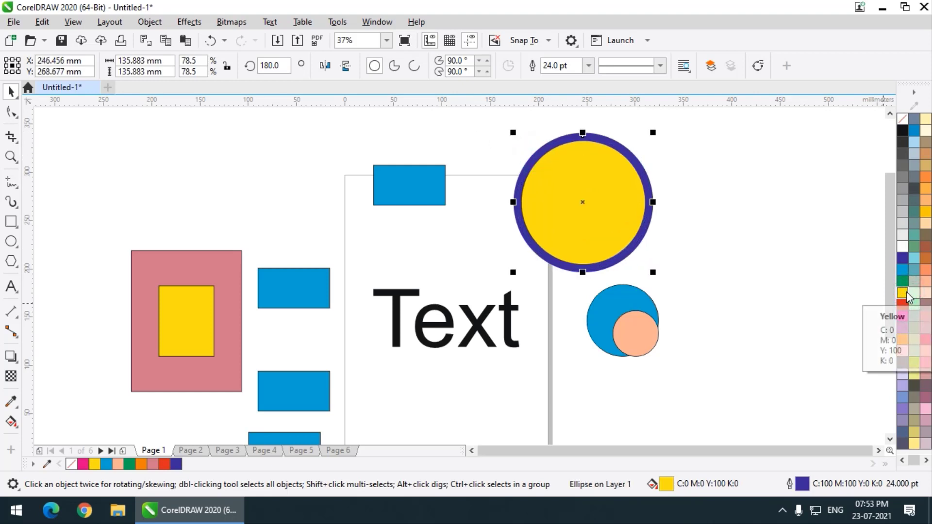
left_click_drag(906, 296, 836, 297)
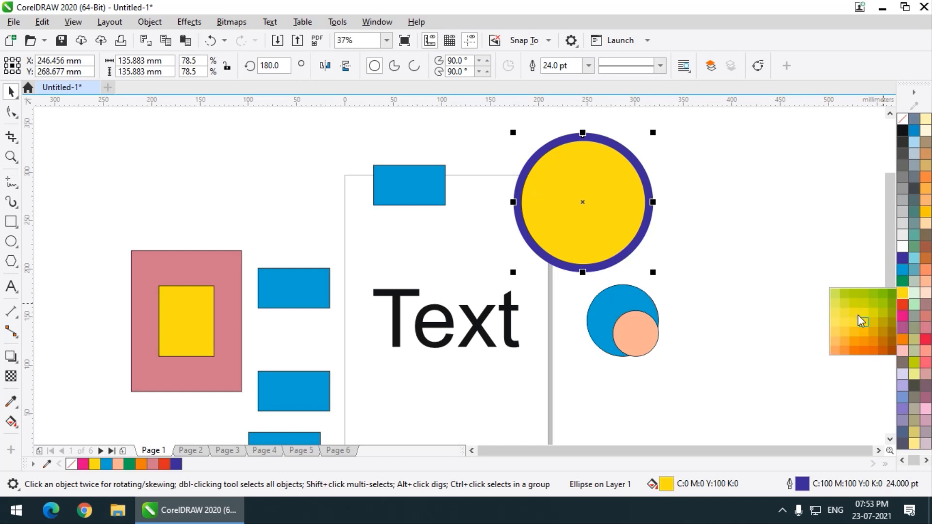
left_click(771, 190)
left_click_drag(596, 231, 561, 234)
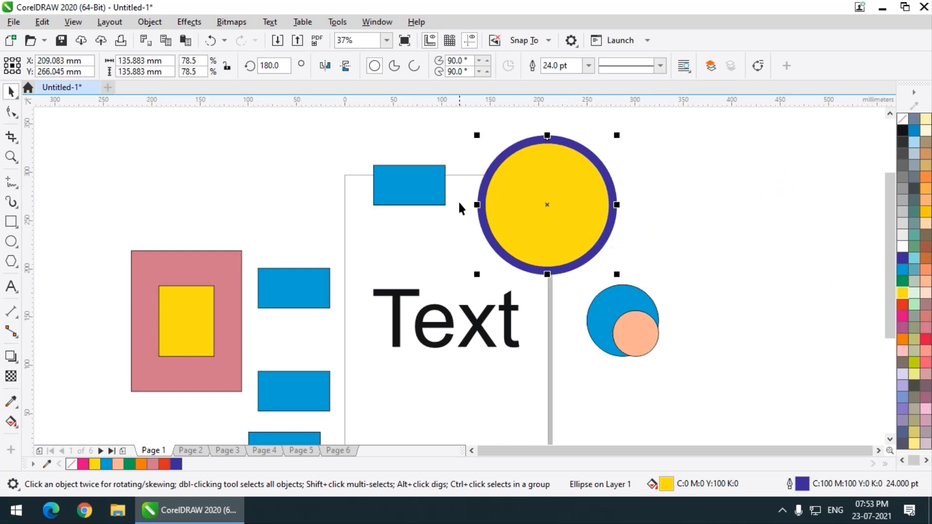
scroll(458, 203, "down", 2)
scroll(458, 203, "up", 2)
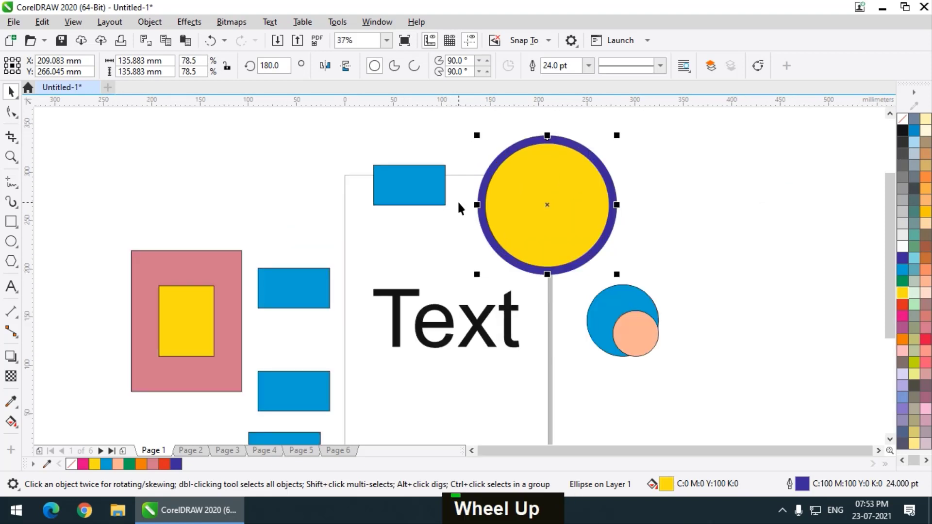